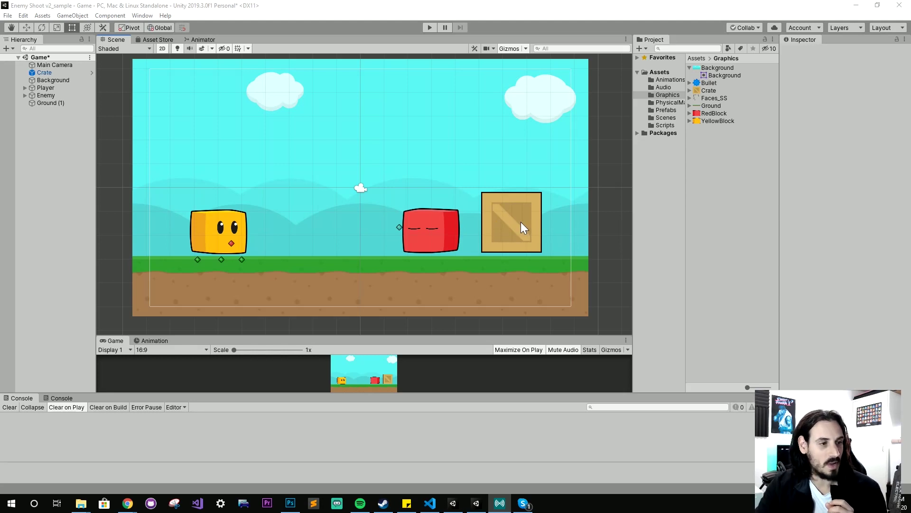
Select the Ground (1) sprite in the Scene view to show its components in the Inspector
click(565, 280)
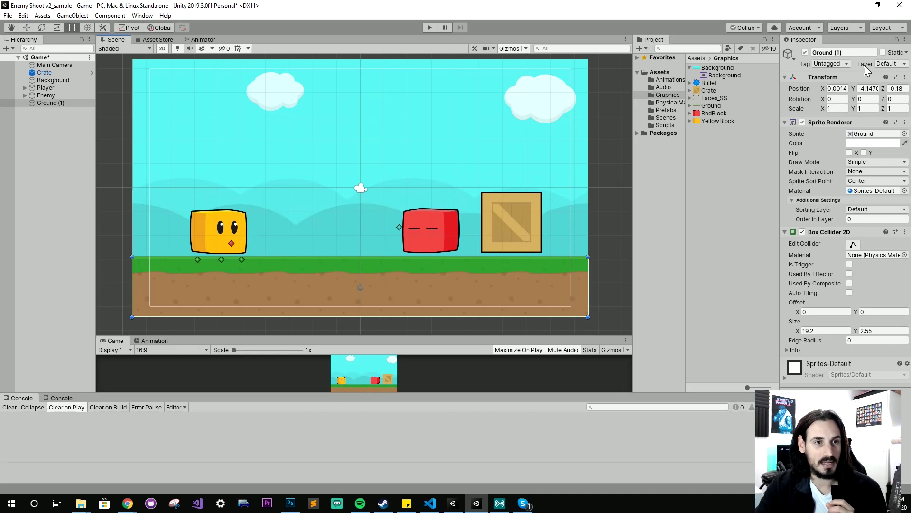
Bring up Tags & Layers through Edit Layers..., with User Layer 8 onward empty
click(888, 64)
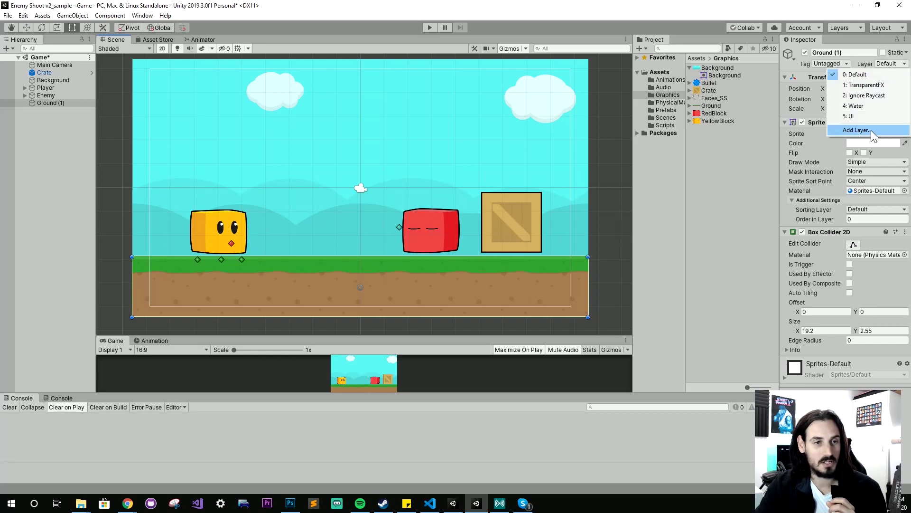
click(856, 130)
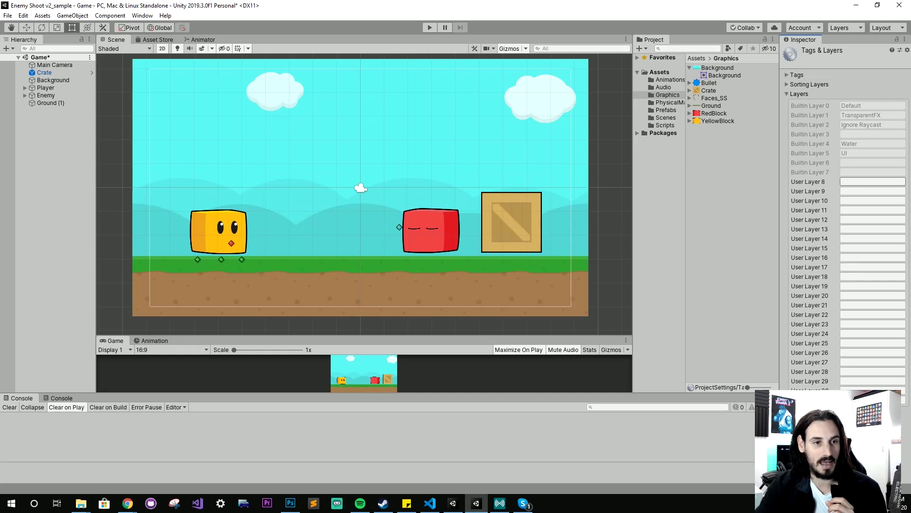
click(602, 198)
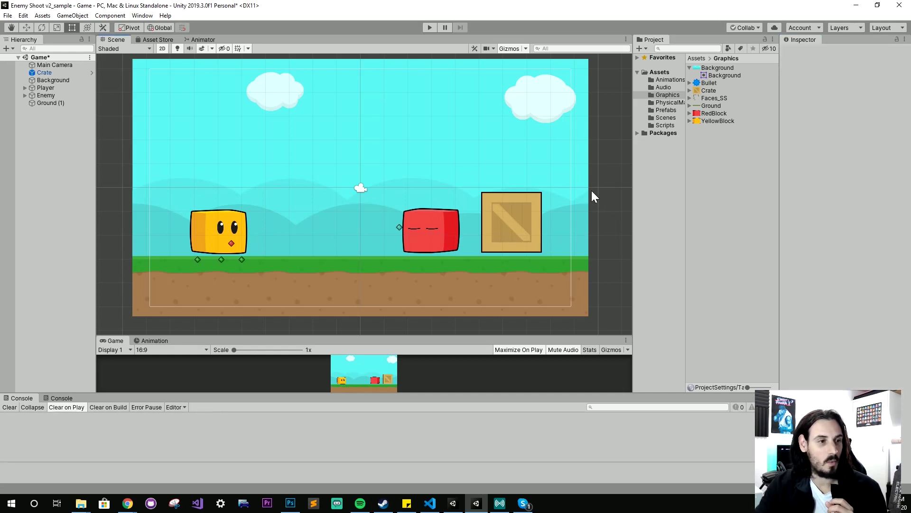
click(844, 28)
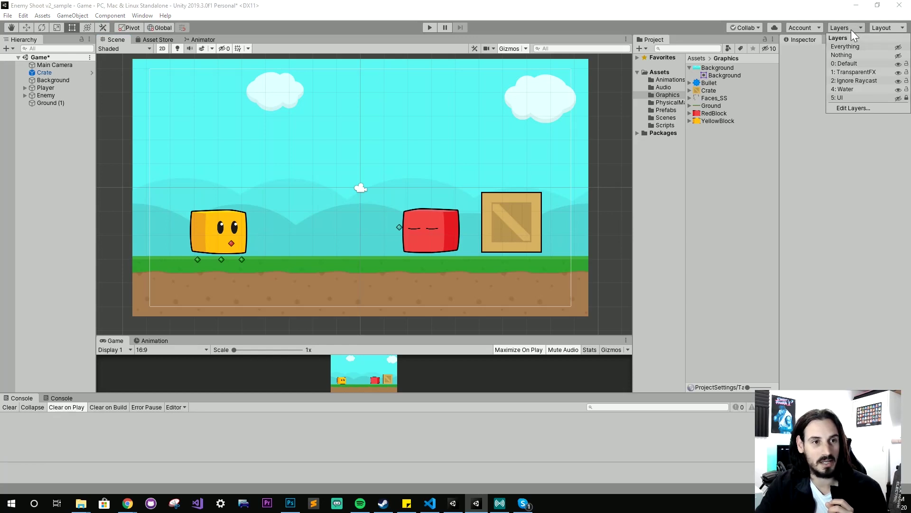
click(868, 108)
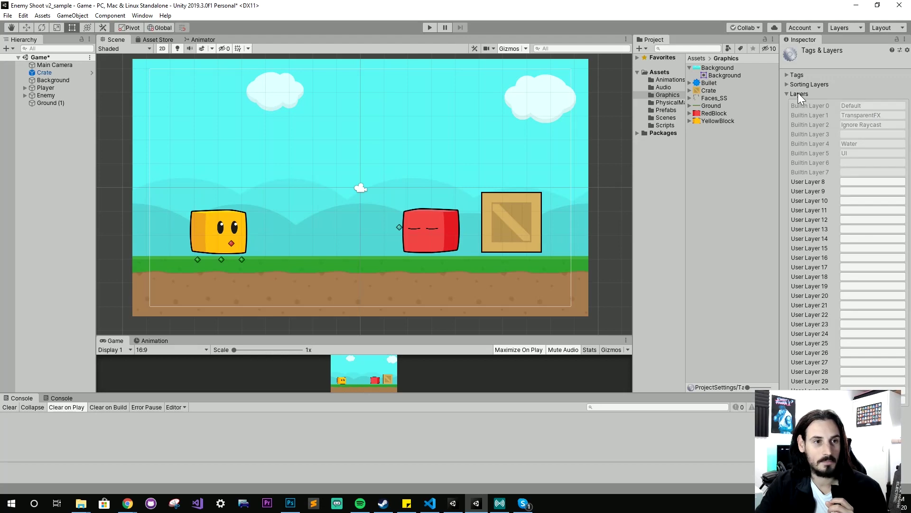
Name User Layer 8 'Background' and User Layer 9 'Player'
click(788, 94)
click(788, 94)
click(850, 190)
click(873, 182)
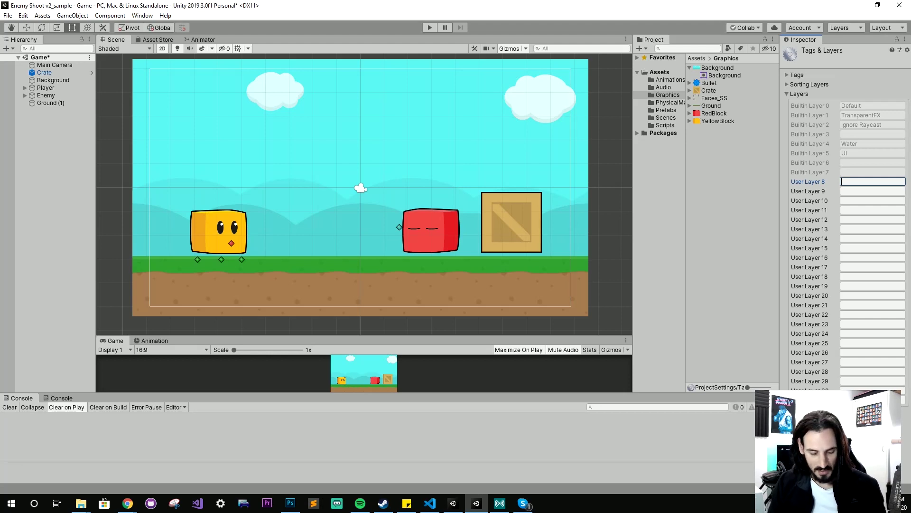
text(Background)
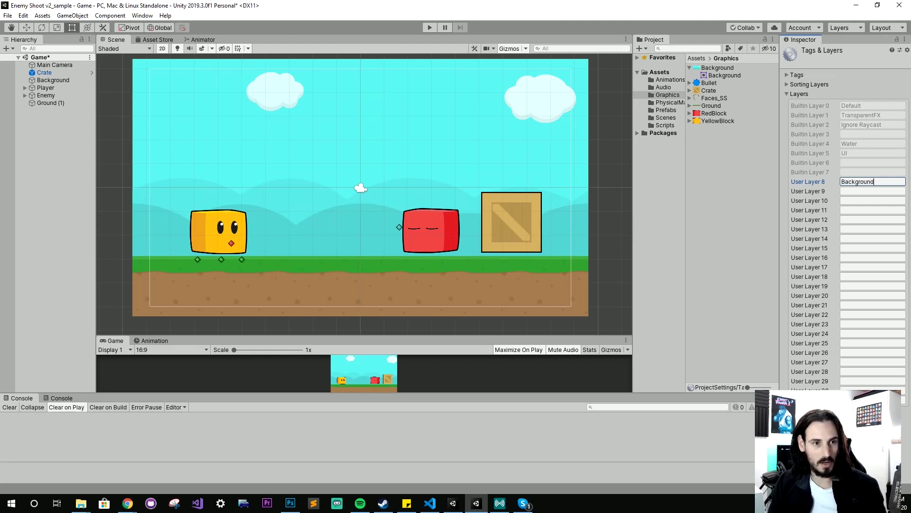
click(872, 191)
text(Player)
Name User Layer 10 'Ground', correcting a typo, and leave the layer settings
click(873, 200)
text(Grer)
key(BackSpace)
key(BackSpace)
text(ound)
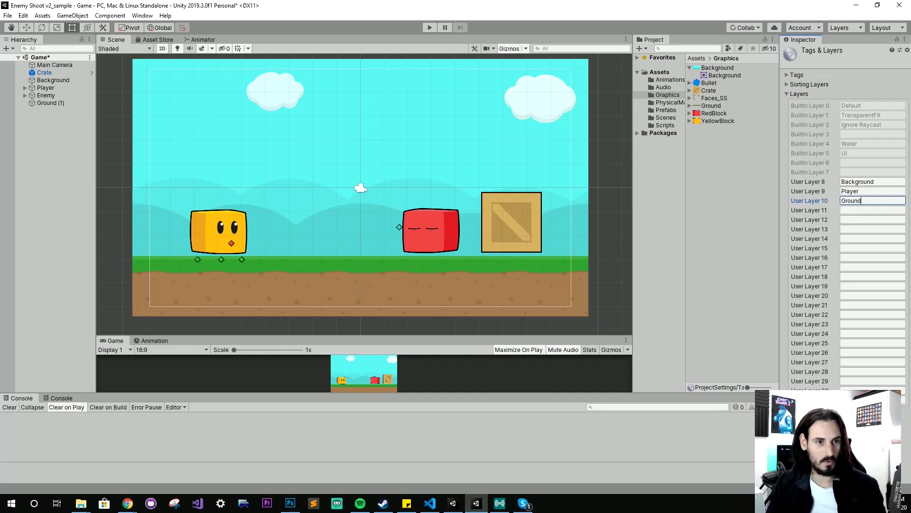
click(616, 220)
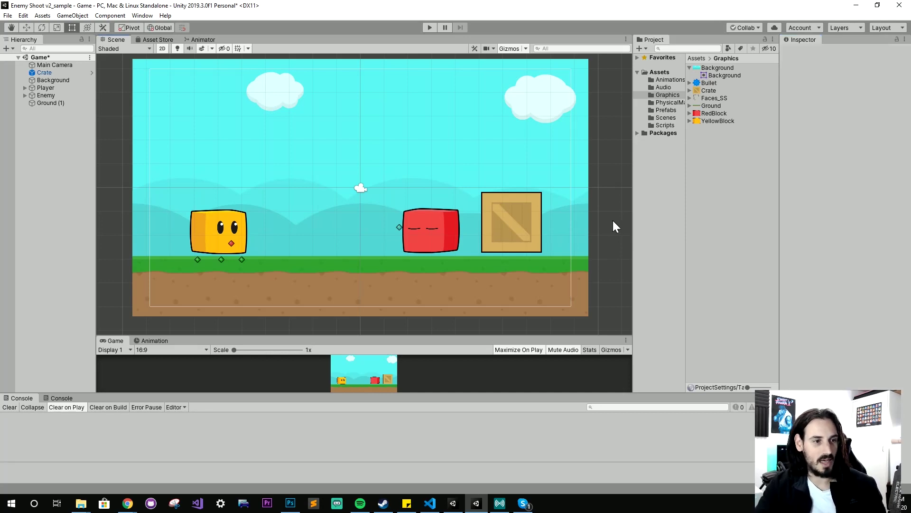
Put the Background sky sprite on layer 8: Background
click(569, 154)
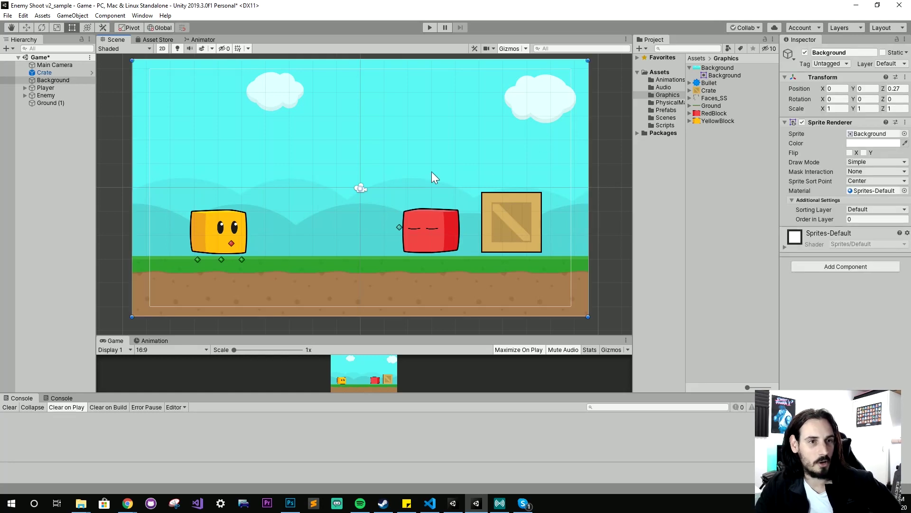
click(888, 64)
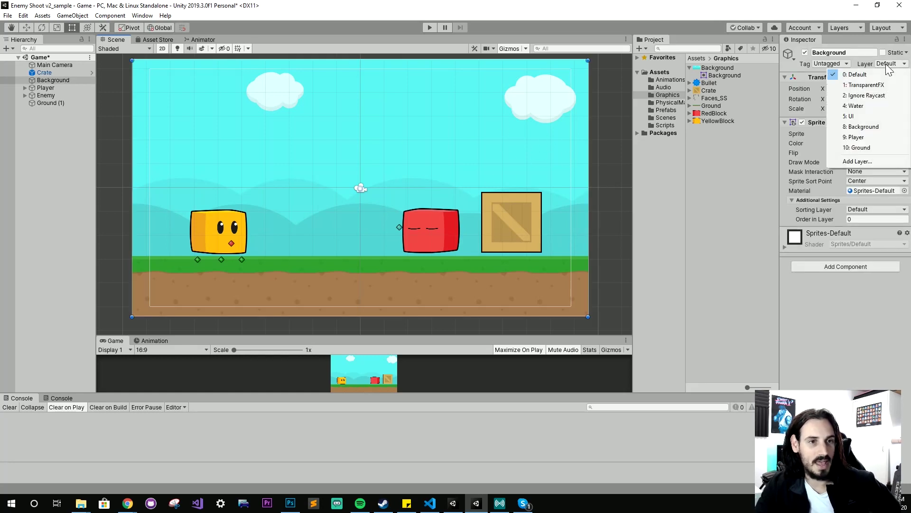
click(869, 127)
Put the yellow Player block and its children on layer 9: Player
click(231, 237)
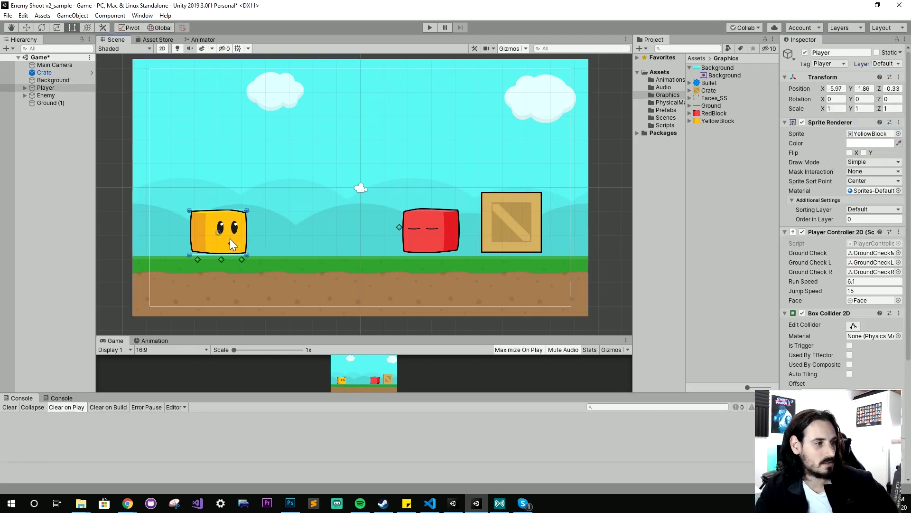
click(882, 64)
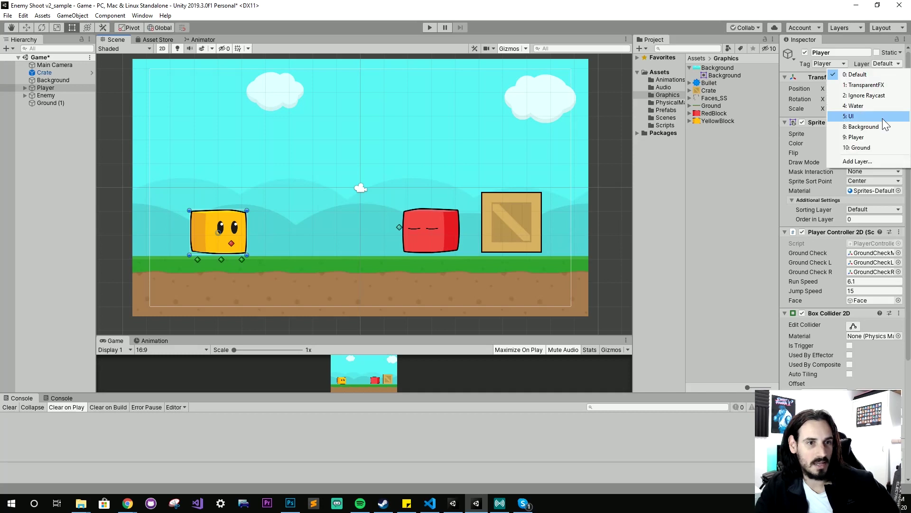
click(881, 137)
click(412, 274)
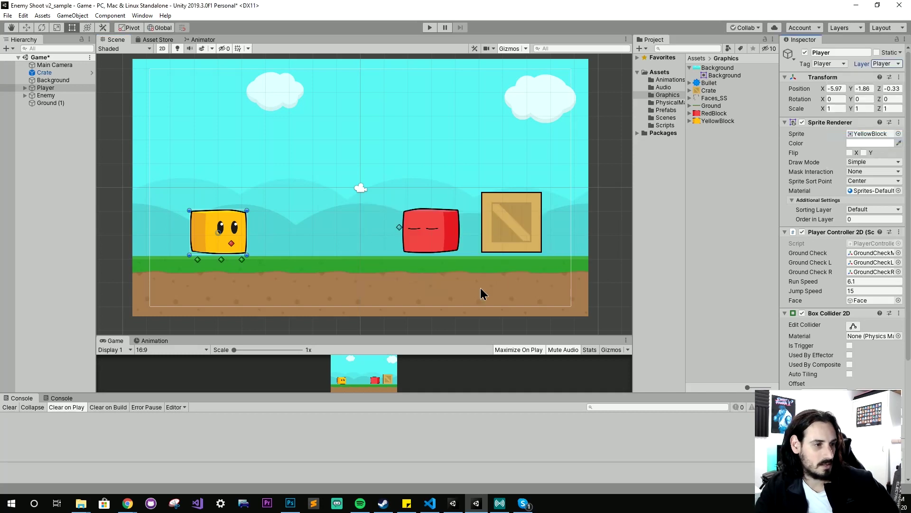
Put the ground strip on layer 10: Ground
click(480, 287)
click(883, 64)
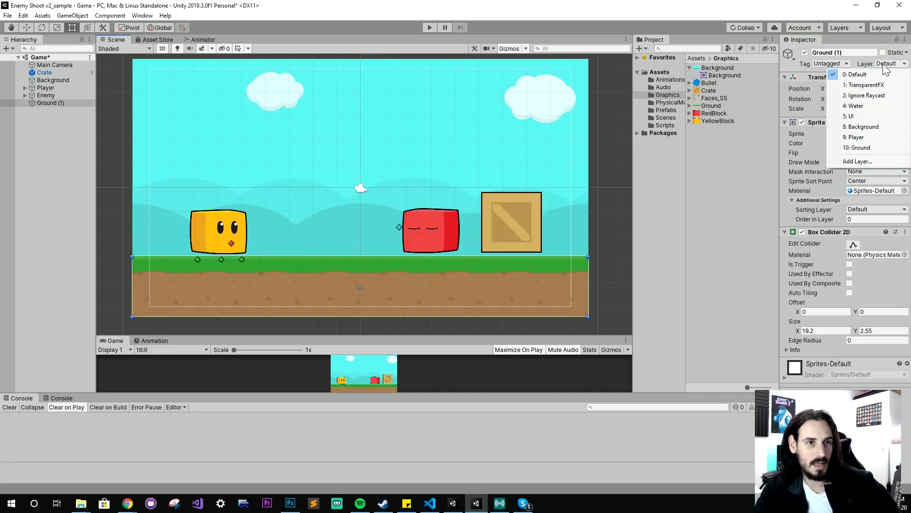
click(875, 147)
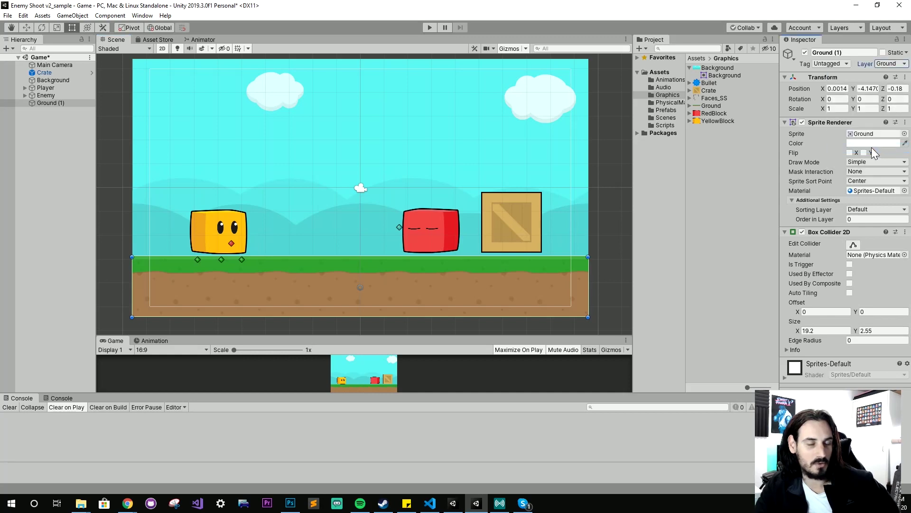
Toggle Background and Ground layer visibility off and on in the Scene view to demonstrate
click(606, 232)
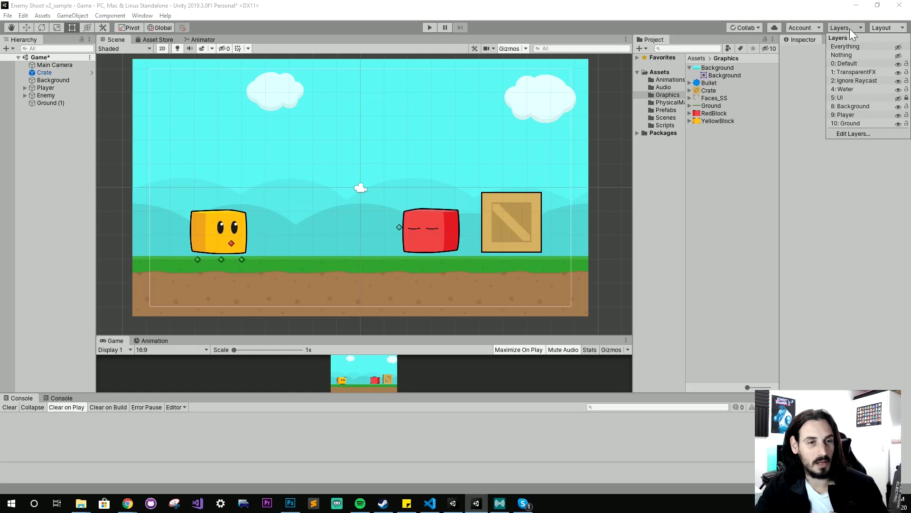
click(898, 107)
click(898, 107)
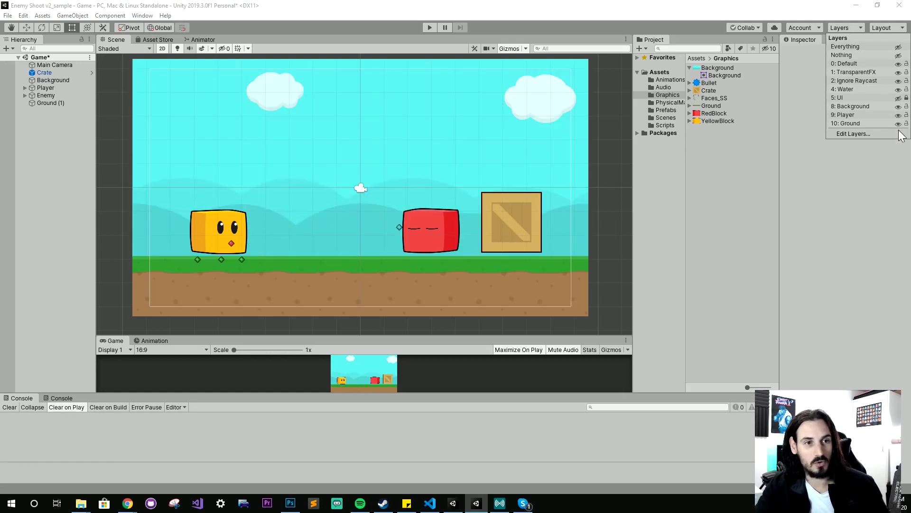
click(898, 123)
click(899, 123)
click(898, 107)
click(898, 106)
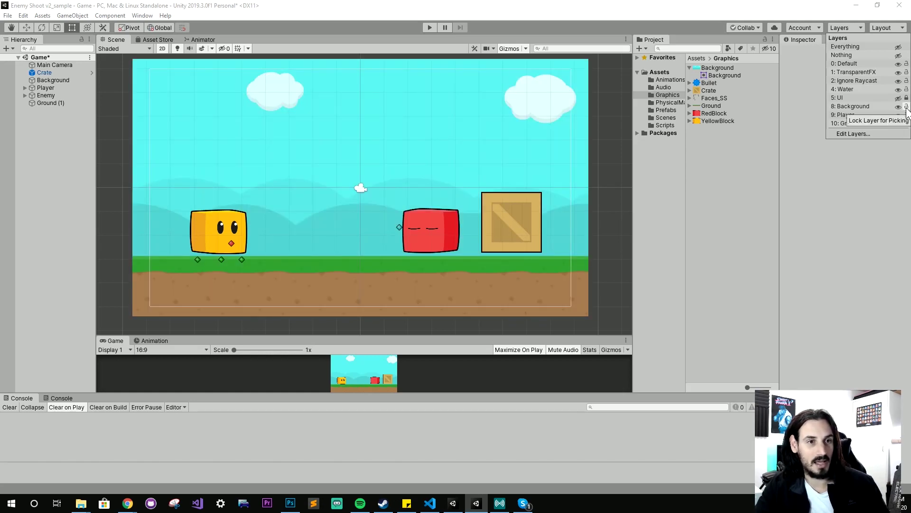
click(495, 137)
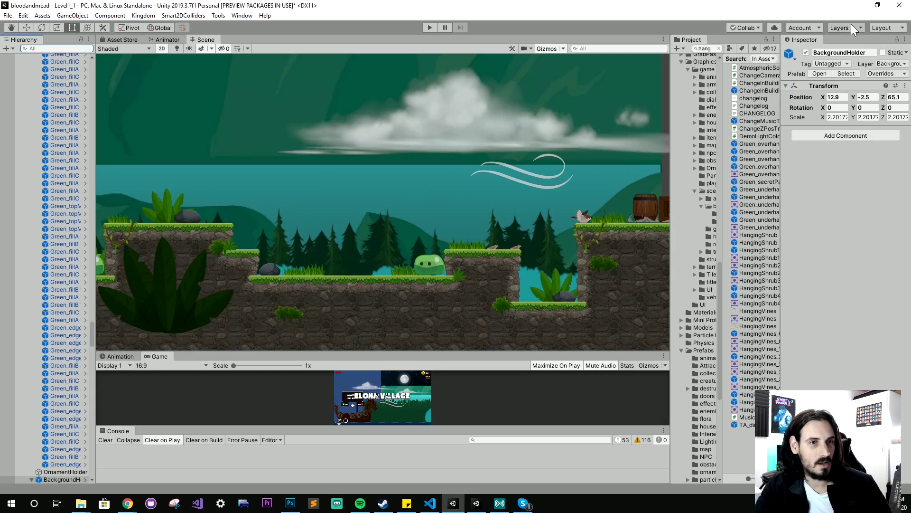
Toggle Terrain visibility, then hide the Background layer's sky and water backdrop
click(857, 27)
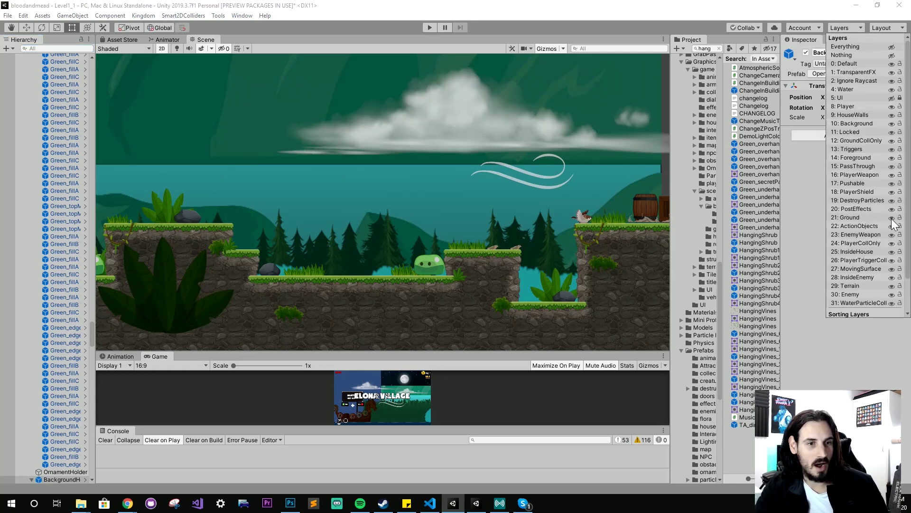
click(892, 286)
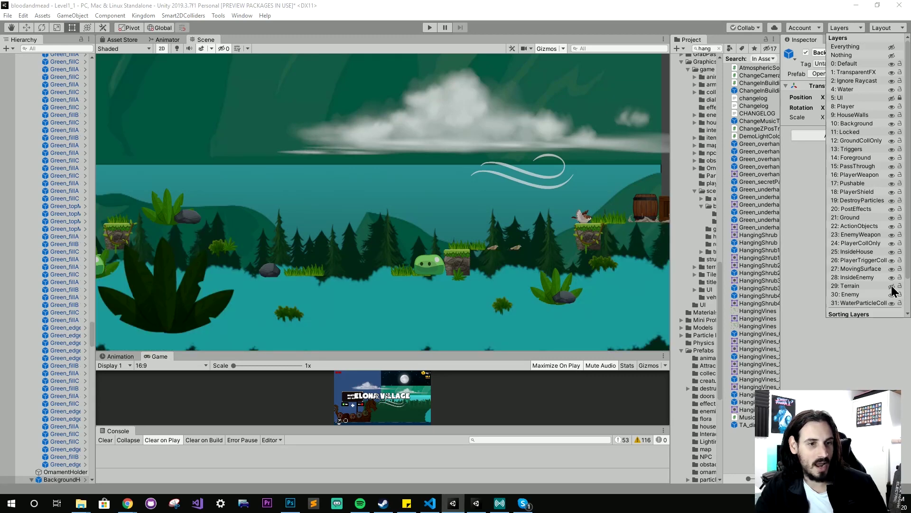
click(892, 286)
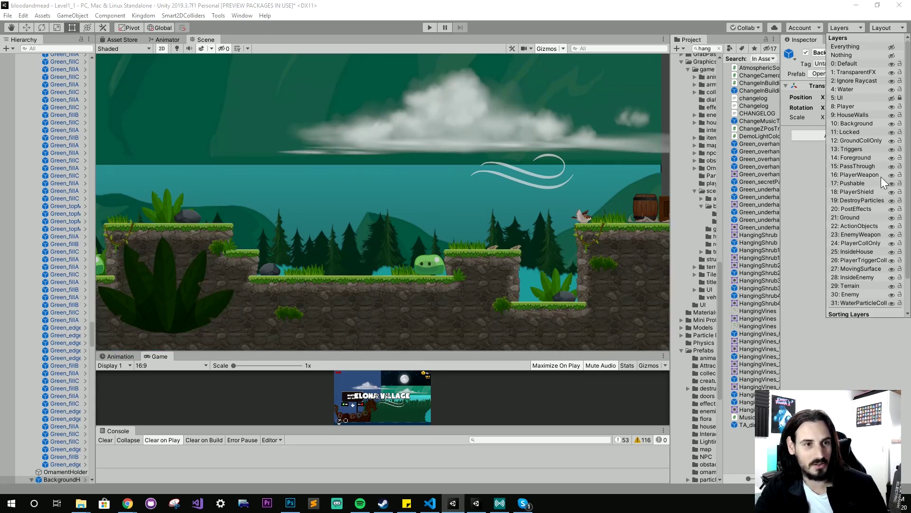
click(891, 124)
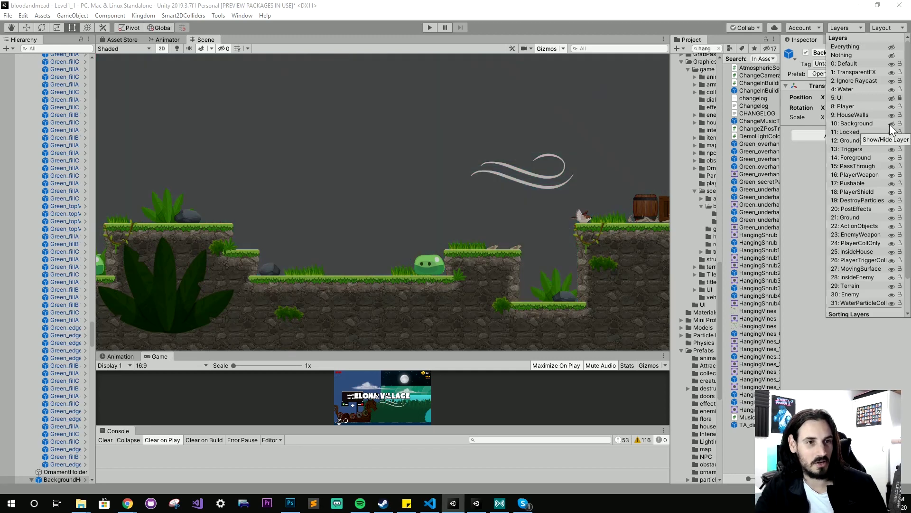
click(892, 123)
click(892, 123)
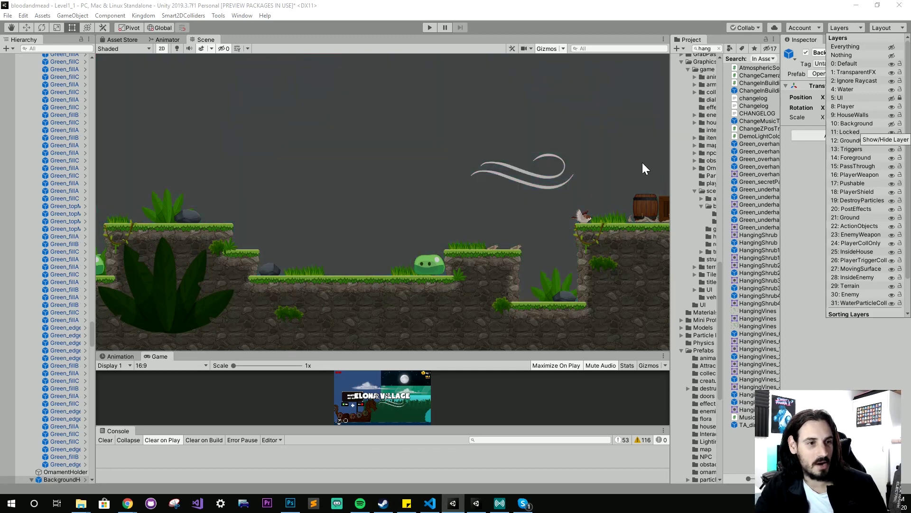
scroll(483, 191, down, 3)
scroll(480, 201, up, 3)
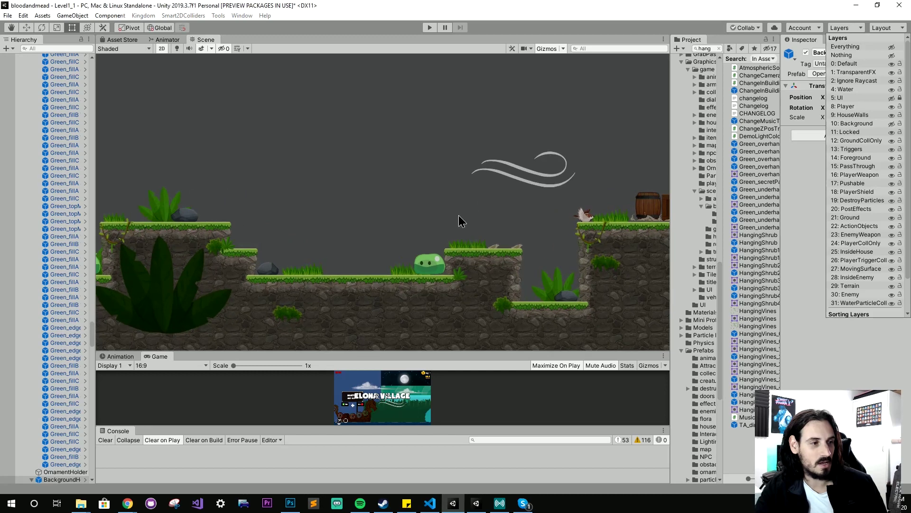
click(476, 207)
Lock the Terrain layer against picking in the Scene view
click(484, 266)
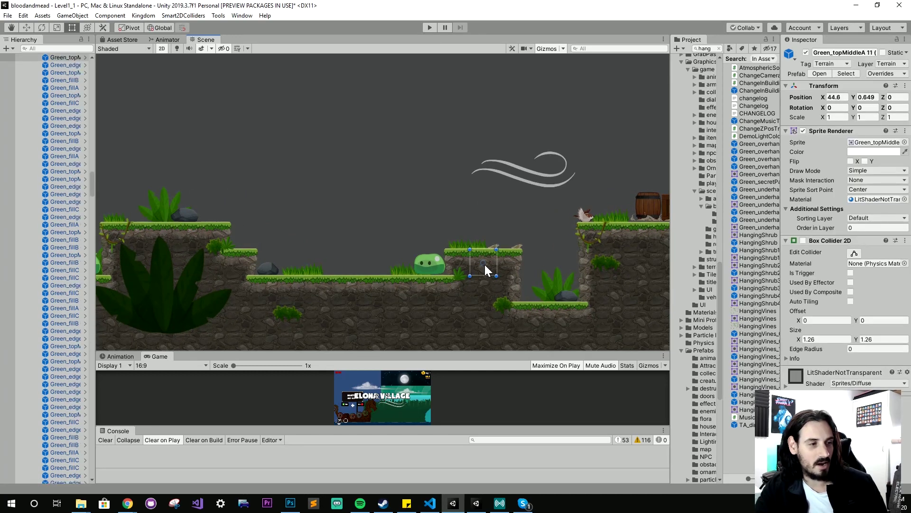
click(854, 26)
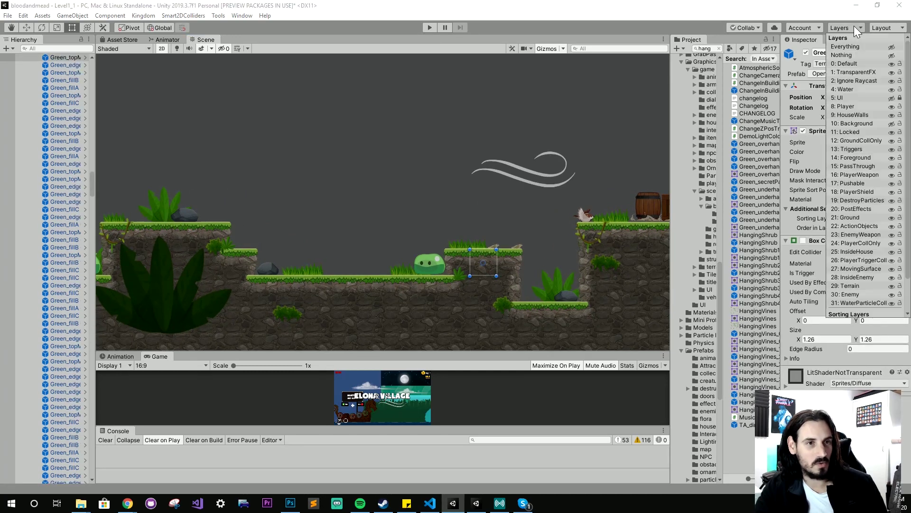
click(900, 286)
click(472, 280)
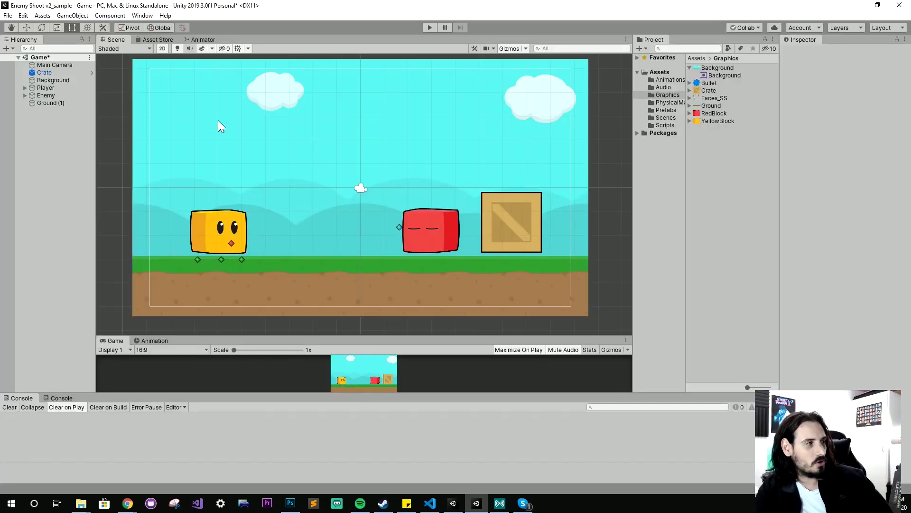
Open Project Settings on the Physics 2D page
click(22, 15)
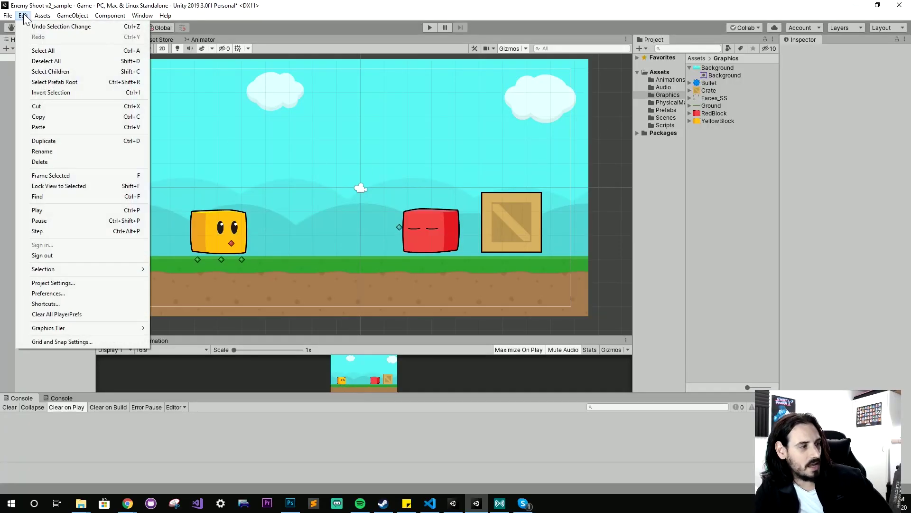
click(87, 281)
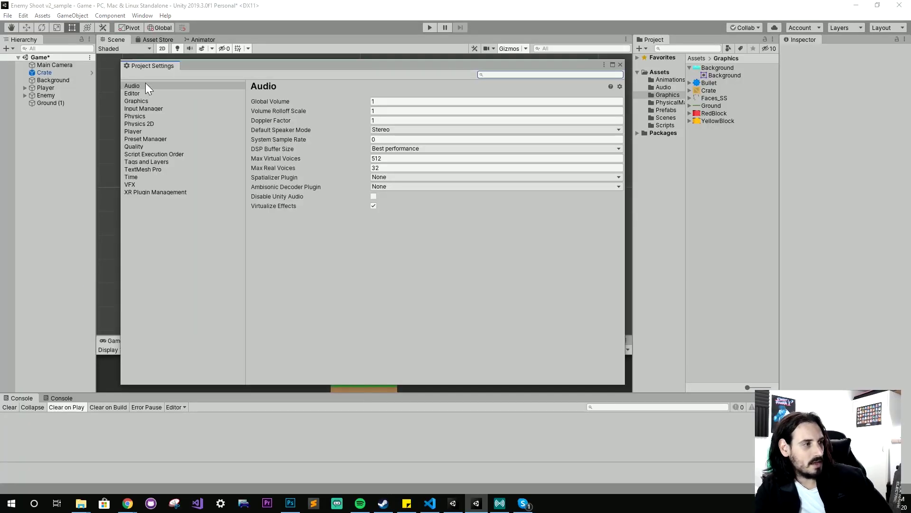
click(146, 116)
scroll(361, 283, down, 4)
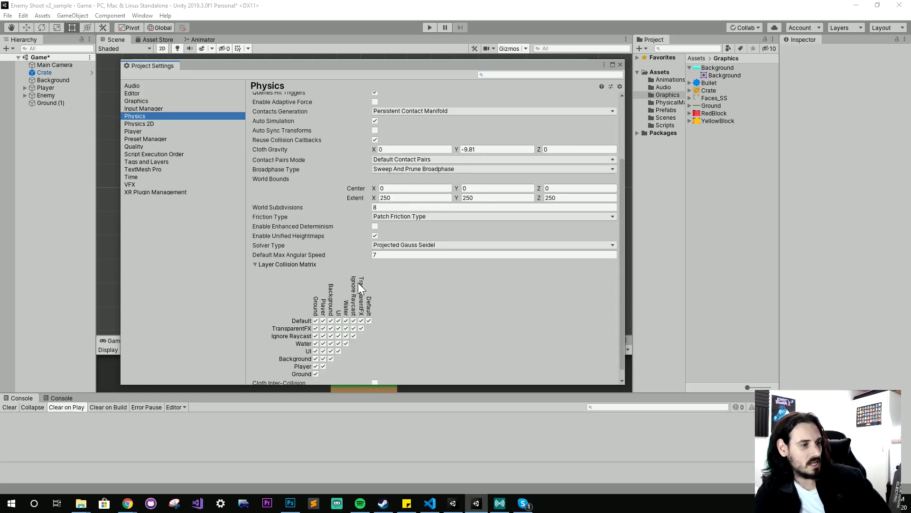
click(142, 124)
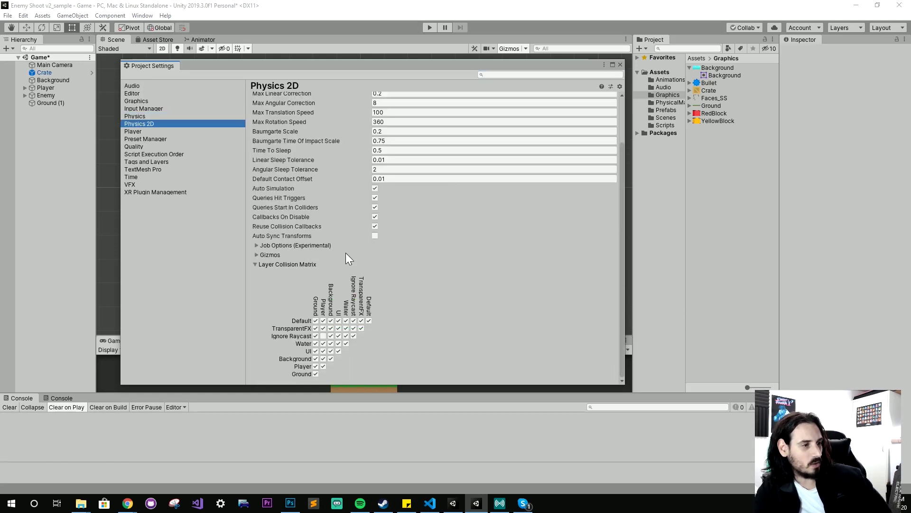
Uncheck Ground and Player collisions with Ignore Raycast, Water, UI and other layers
click(323, 335)
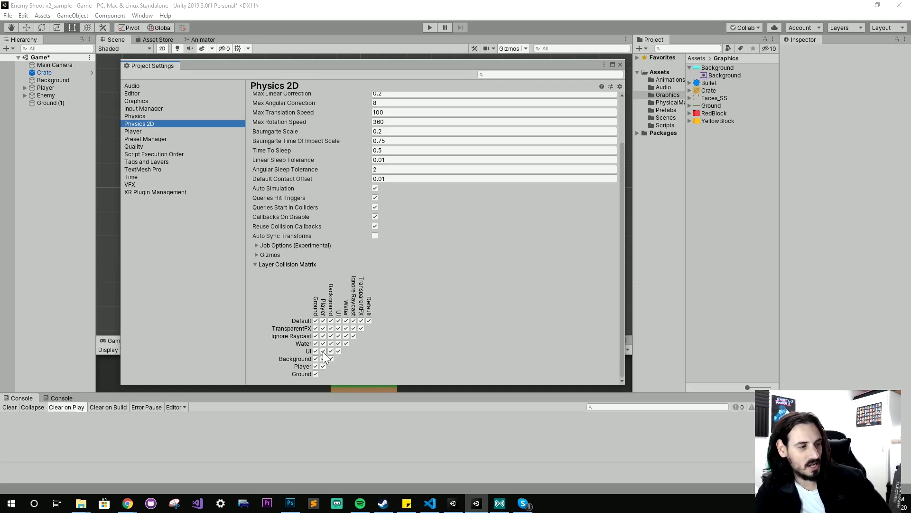
click(316, 366)
click(315, 358)
click(315, 350)
click(316, 343)
click(315, 335)
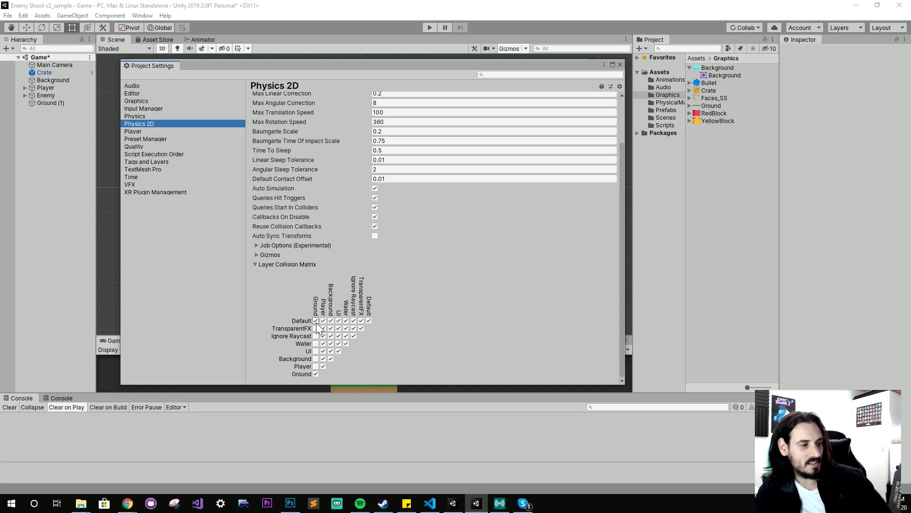
click(324, 328)
click(323, 336)
click(323, 343)
click(323, 351)
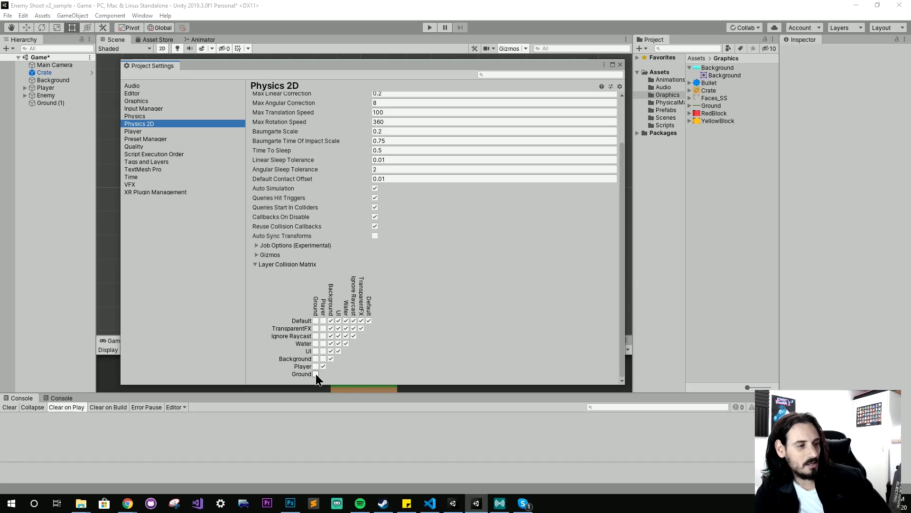
Re-check the matrix to all-colliding, then switch to the bloodandmead window
click(323, 366)
click(323, 358)
click(324, 350)
click(316, 351)
click(315, 358)
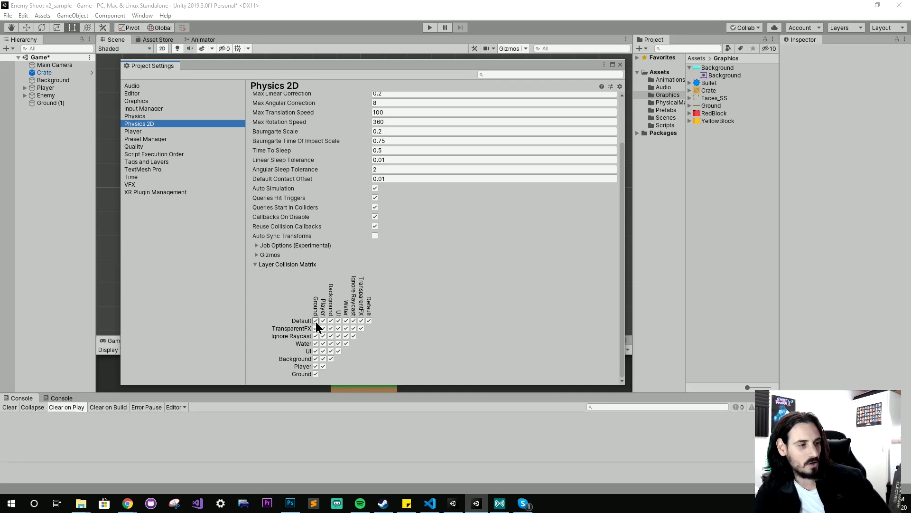
click(360, 321)
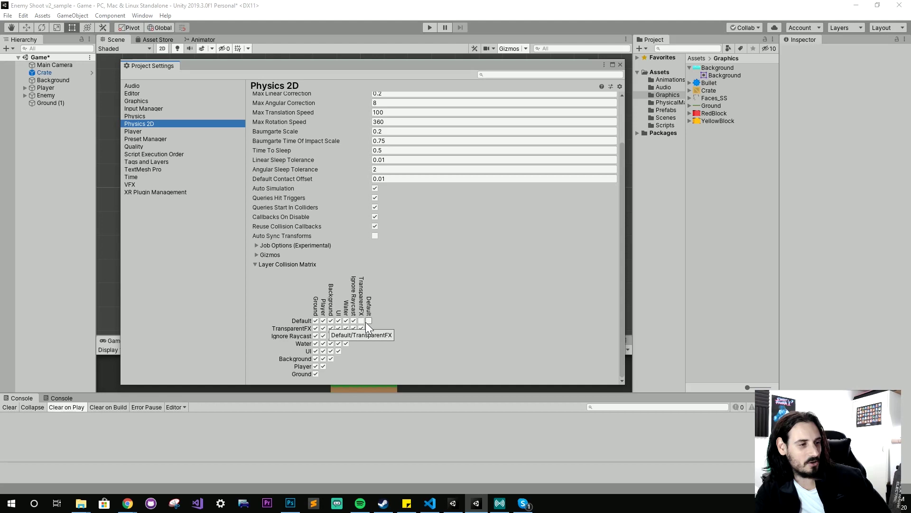
click(341, 328)
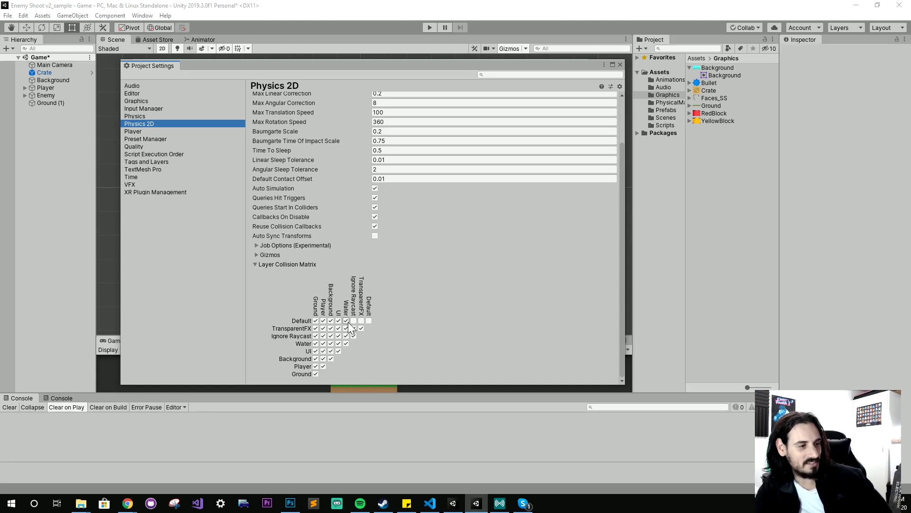
click(277, 11)
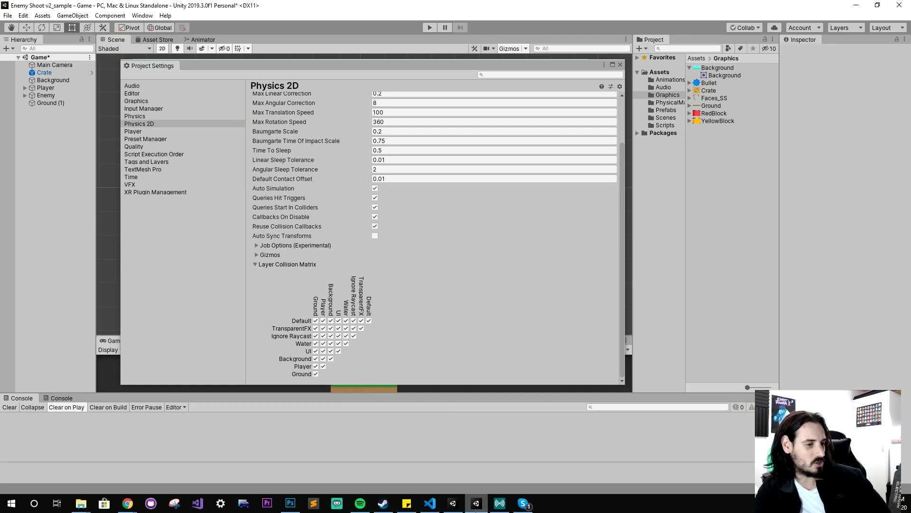
click(453, 503)
click(23, 16)
Open Project Settings in bloodandmead, then select the sample project's Main Camera
click(40, 282)
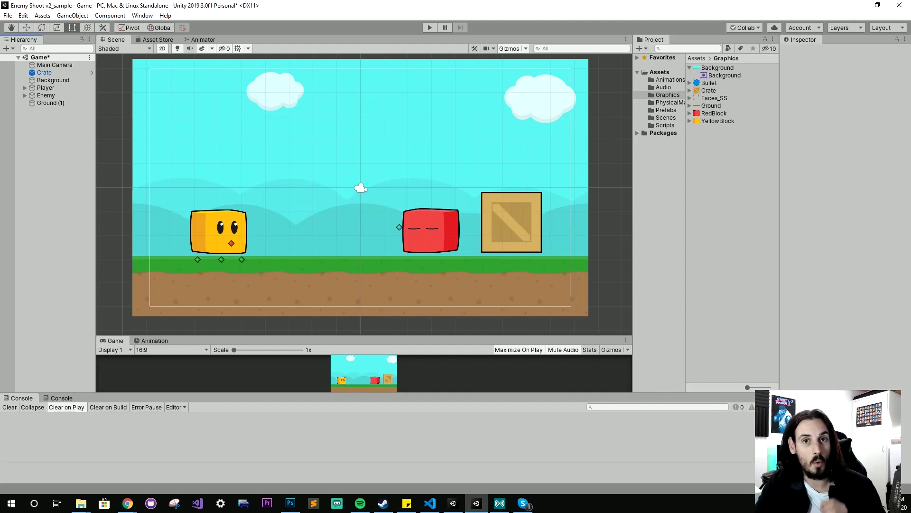
click(50, 65)
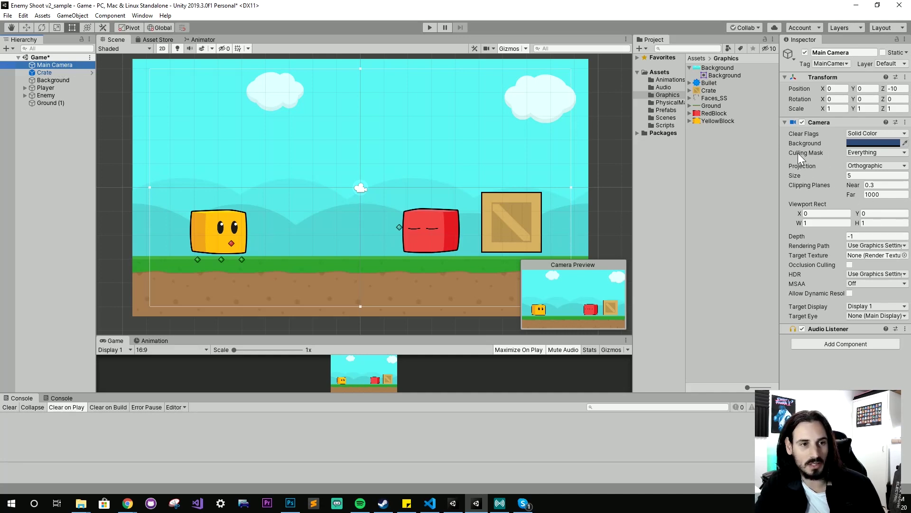
Set Main Camera's Culling Mask to Nothing, then add Background, Ground and Player
click(888, 153)
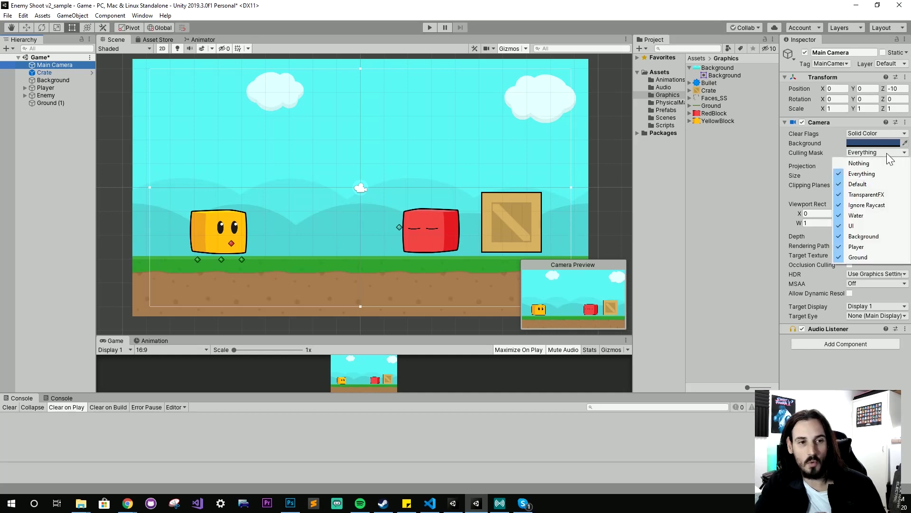
click(861, 163)
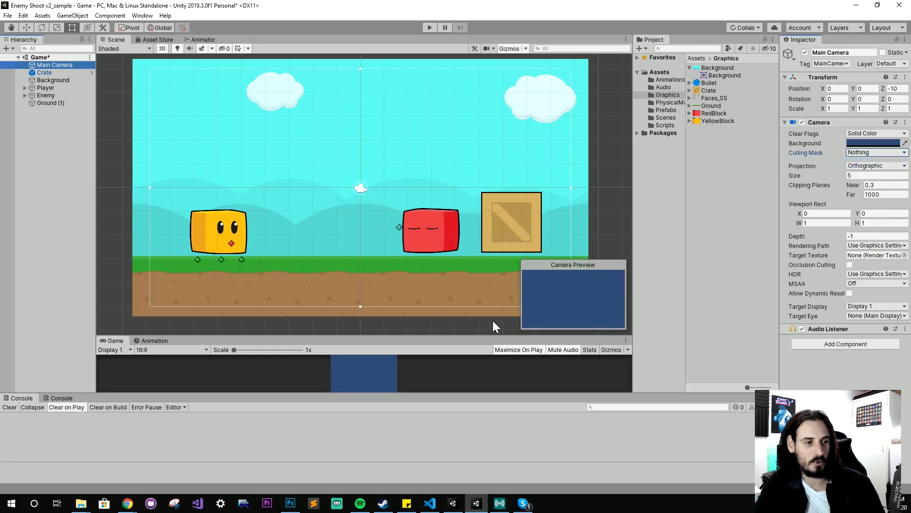
drag(484, 338, 471, 249)
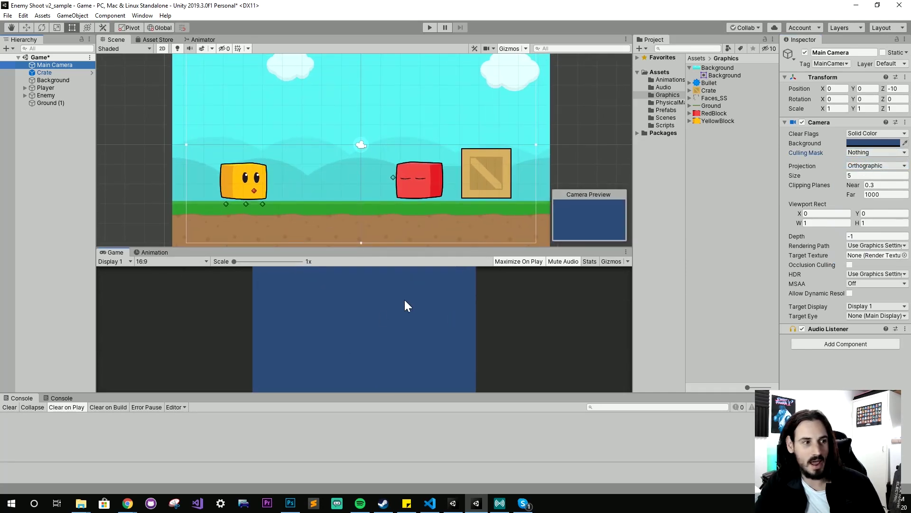
click(887, 153)
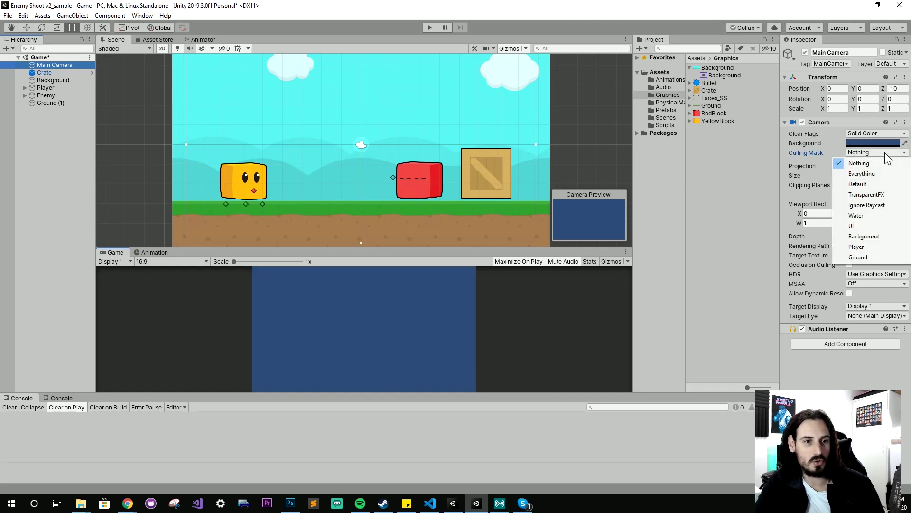
click(843, 238)
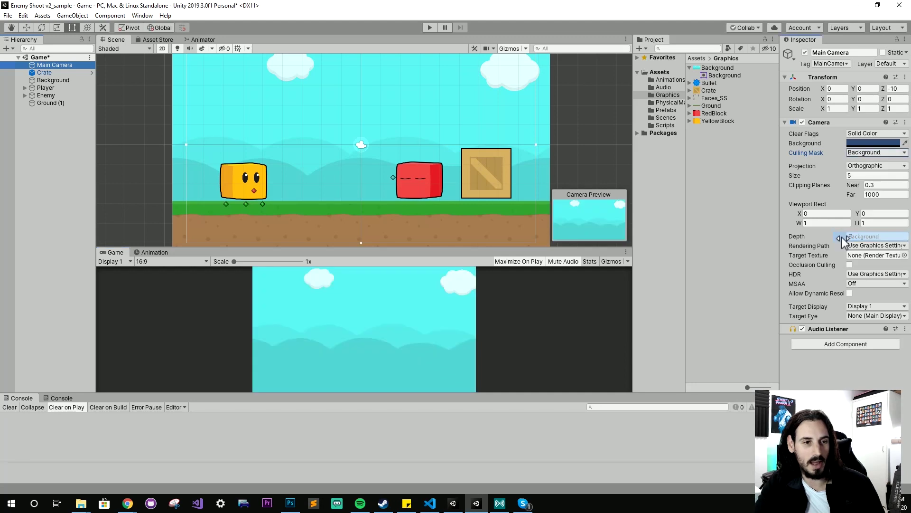
click(879, 151)
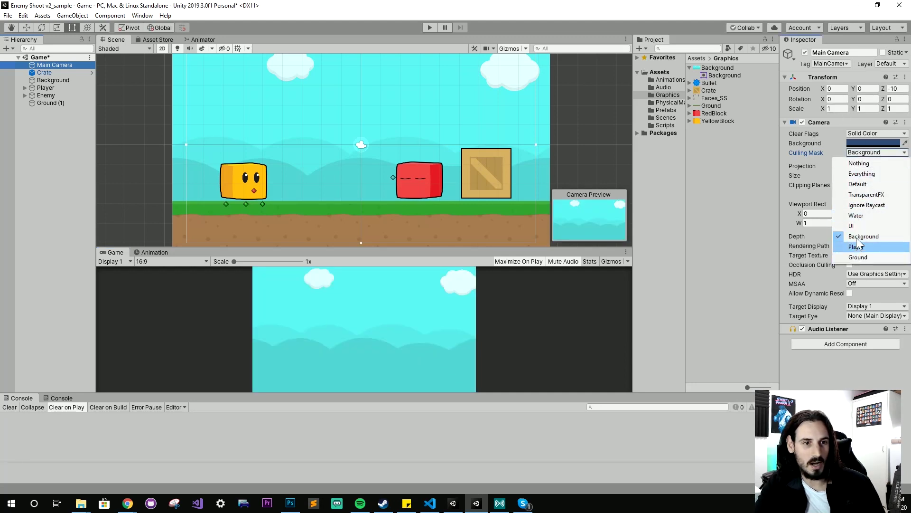
click(851, 257)
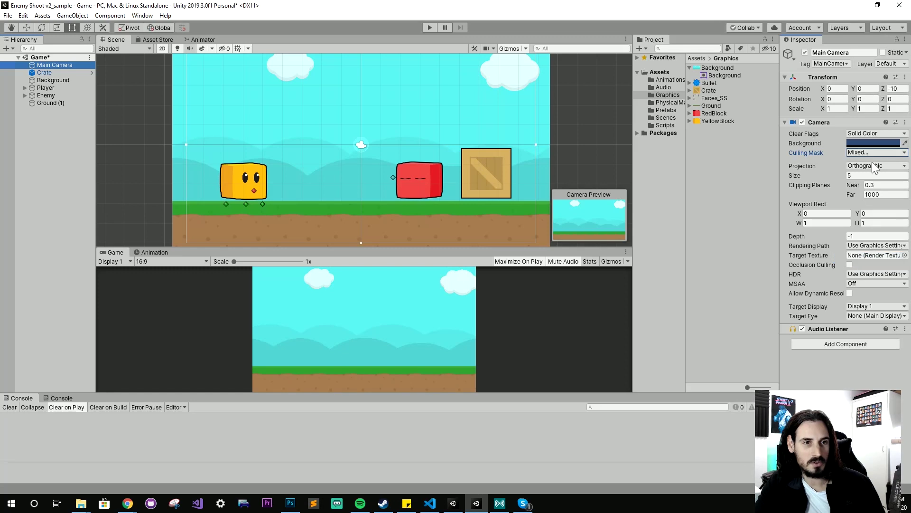
click(872, 152)
click(868, 245)
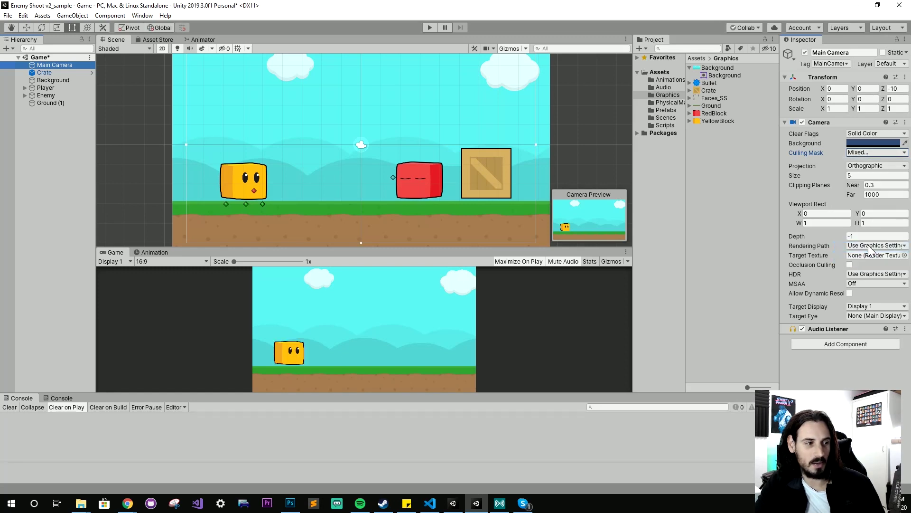
click(882, 153)
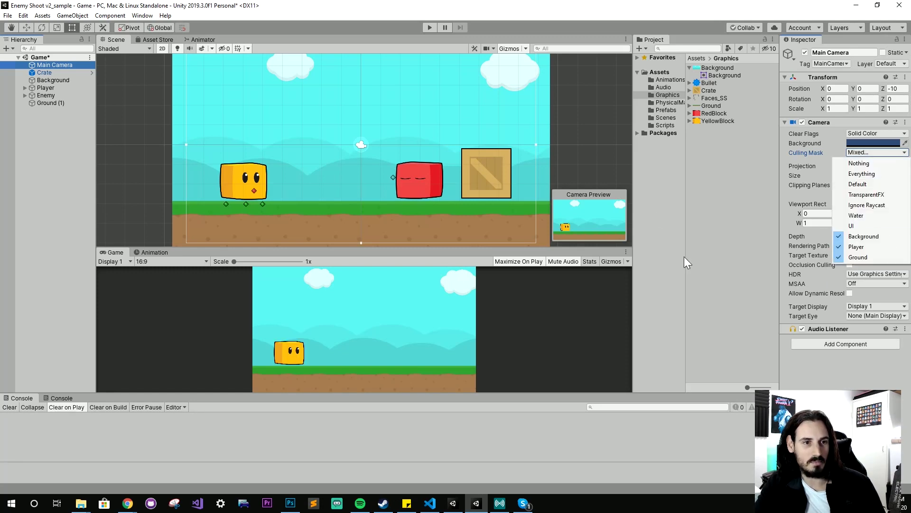
click(850, 184)
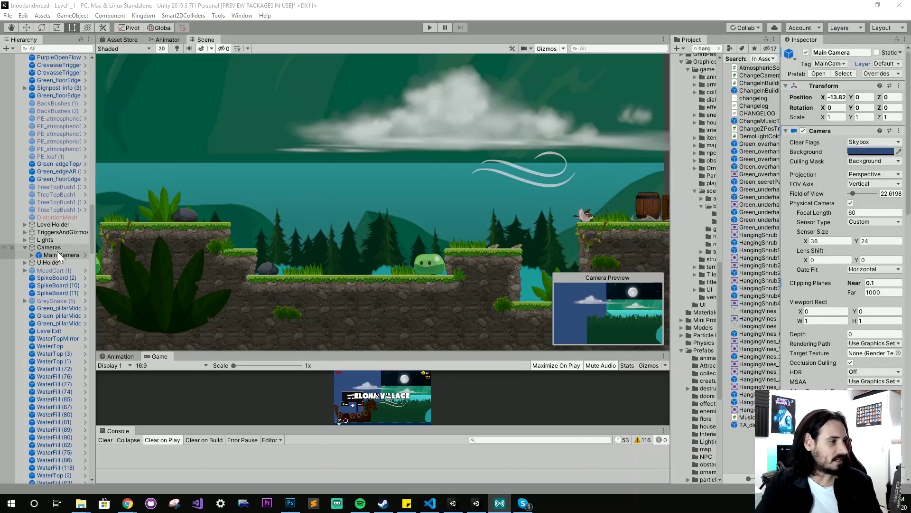
Expand Main Camera's child cameras and view the Main Camera's Culling Mask
click(25, 255)
click(31, 255)
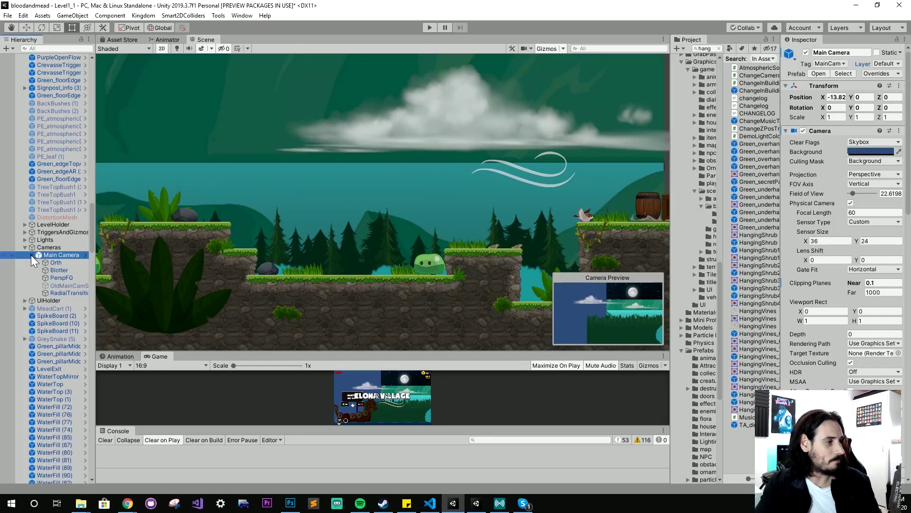
click(56, 262)
click(70, 277)
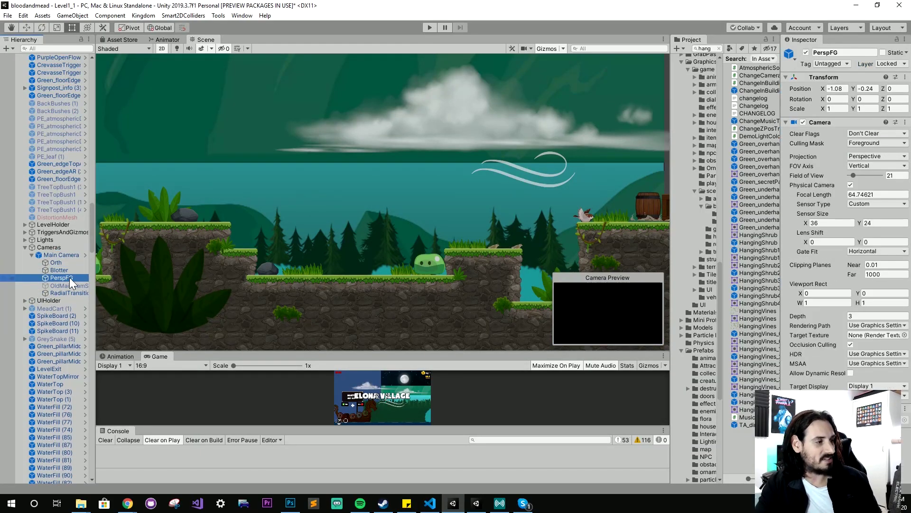
click(65, 256)
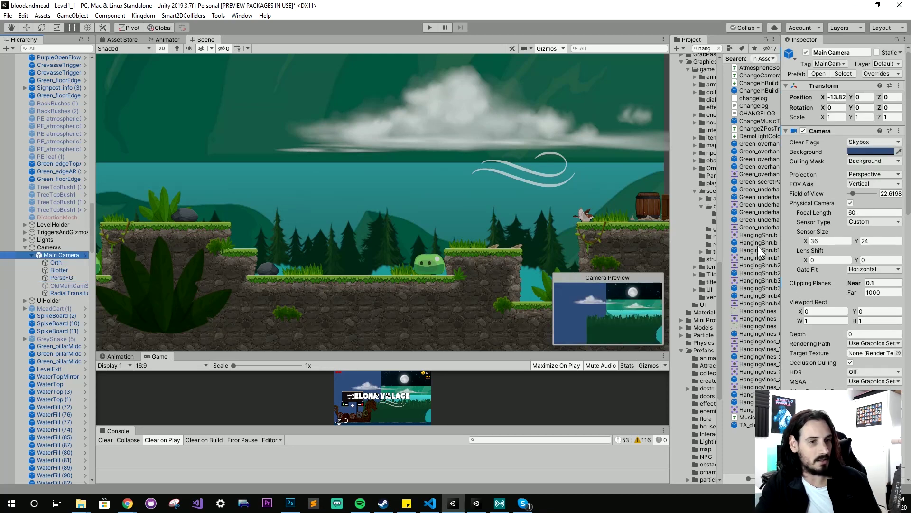
scroll(841, 364, down, 3)
scroll(841, 364, up, 4)
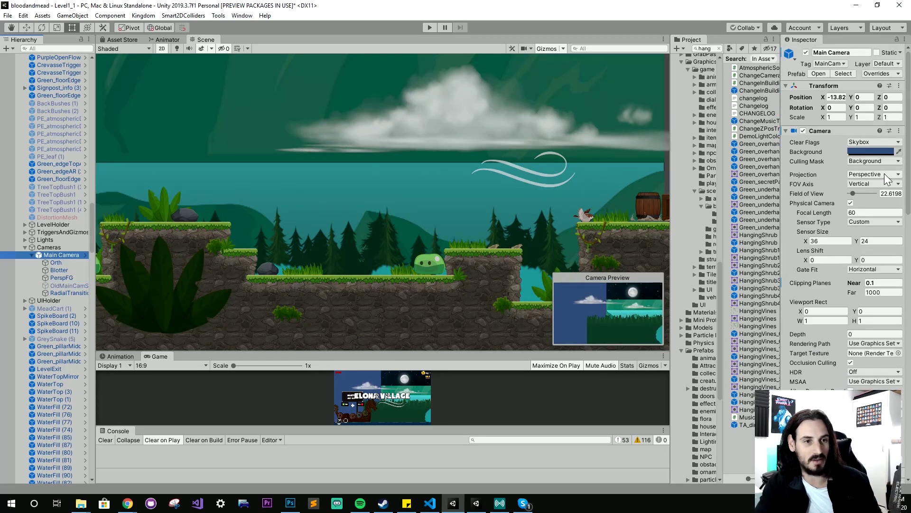
click(880, 160)
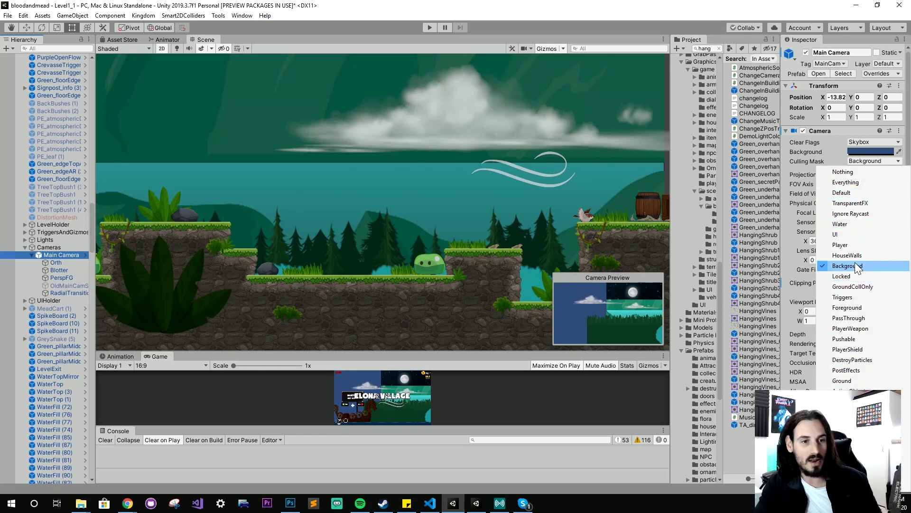
click(52, 268)
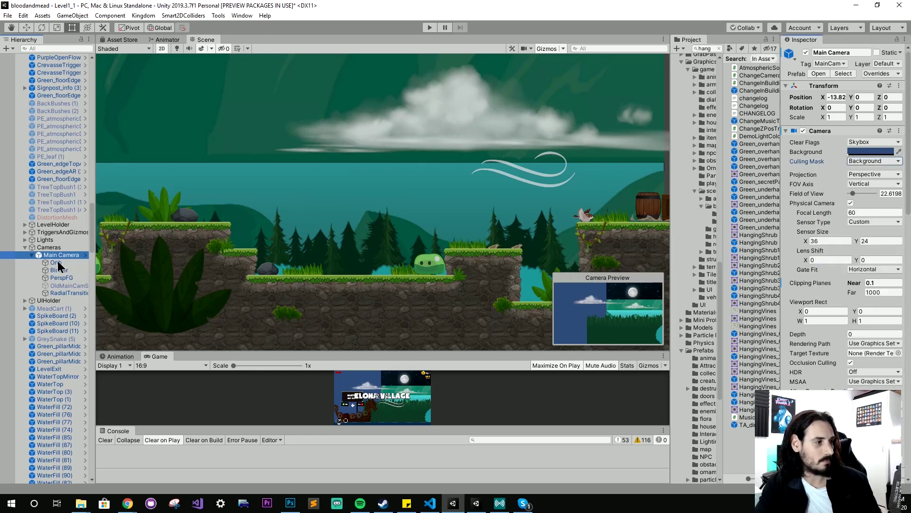
Compare the Orth and PerspFG culling masks, then select the FanPlantFG plant
click(56, 262)
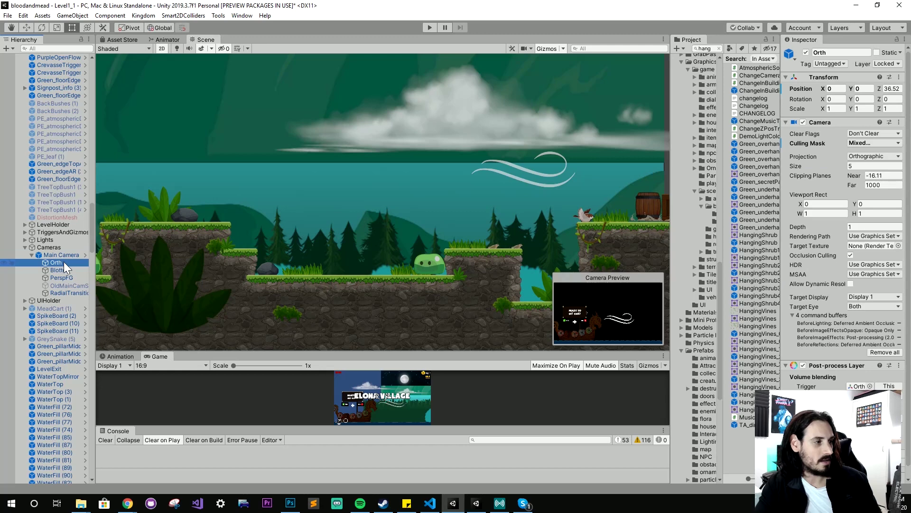
click(876, 143)
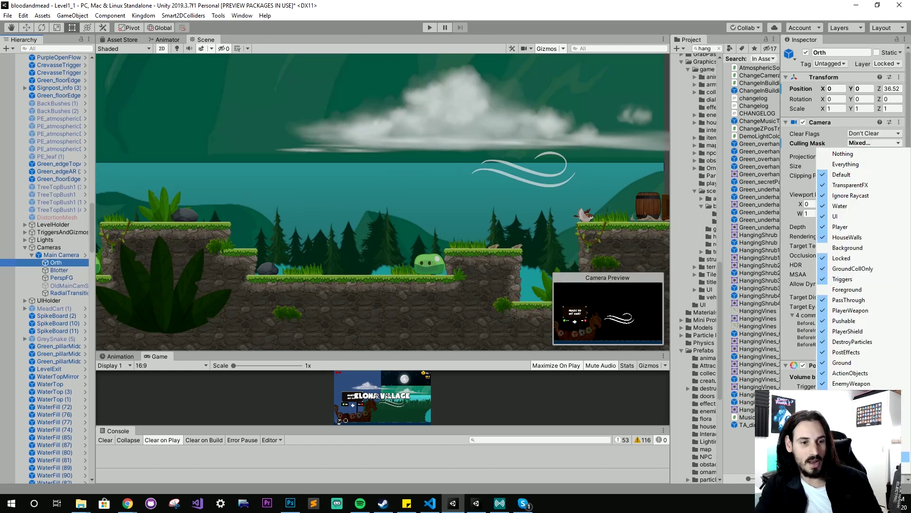
click(879, 141)
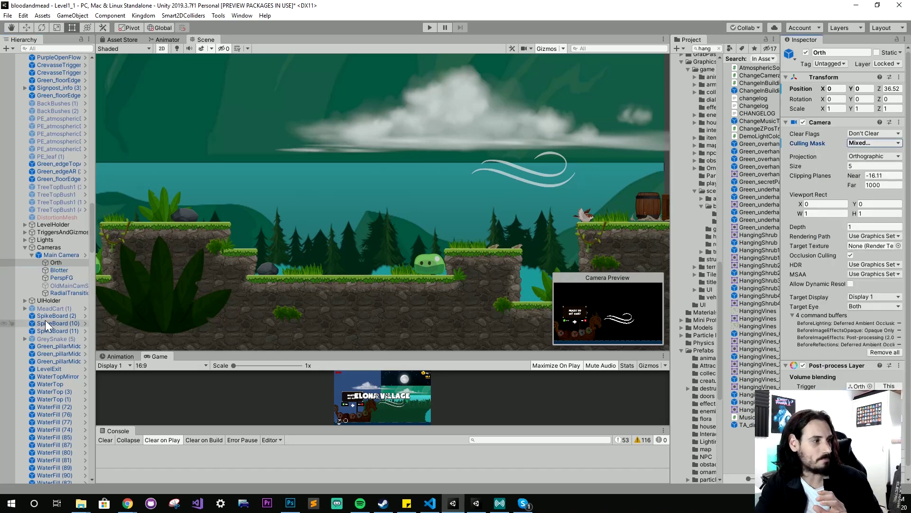
click(61, 277)
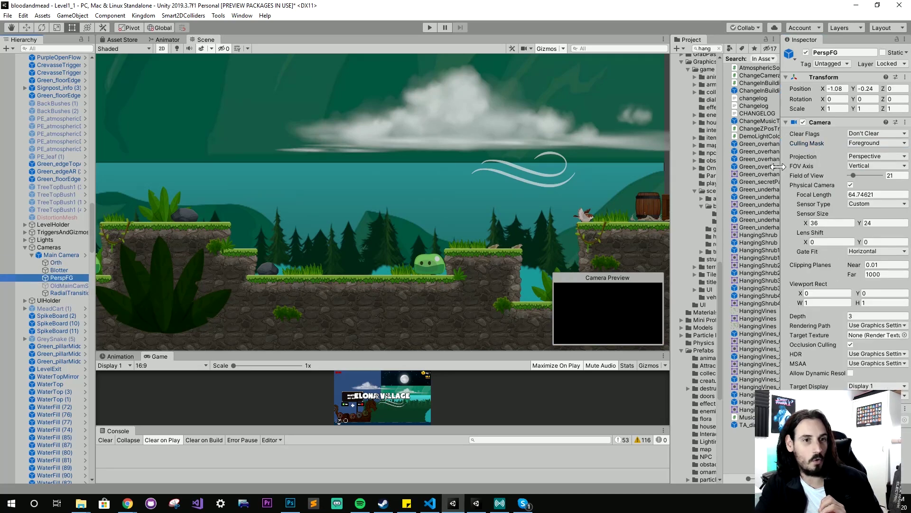
click(883, 144)
click(878, 144)
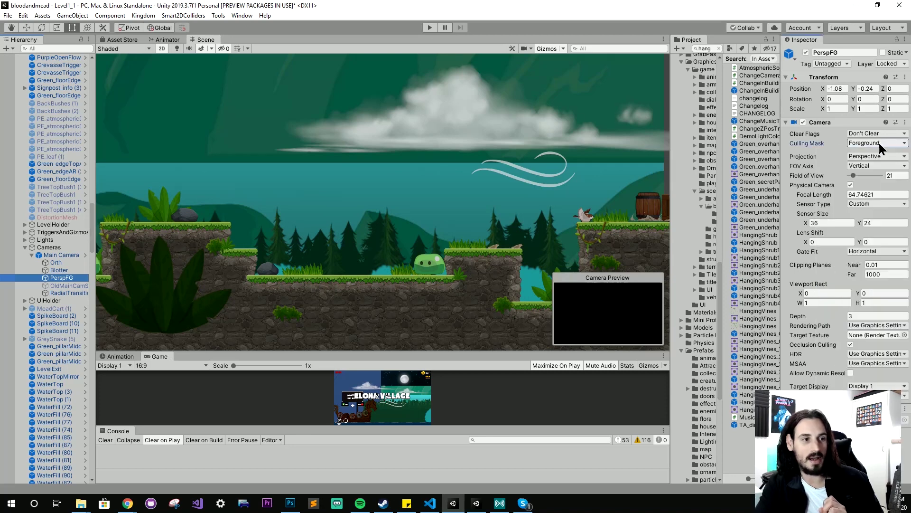
click(165, 287)
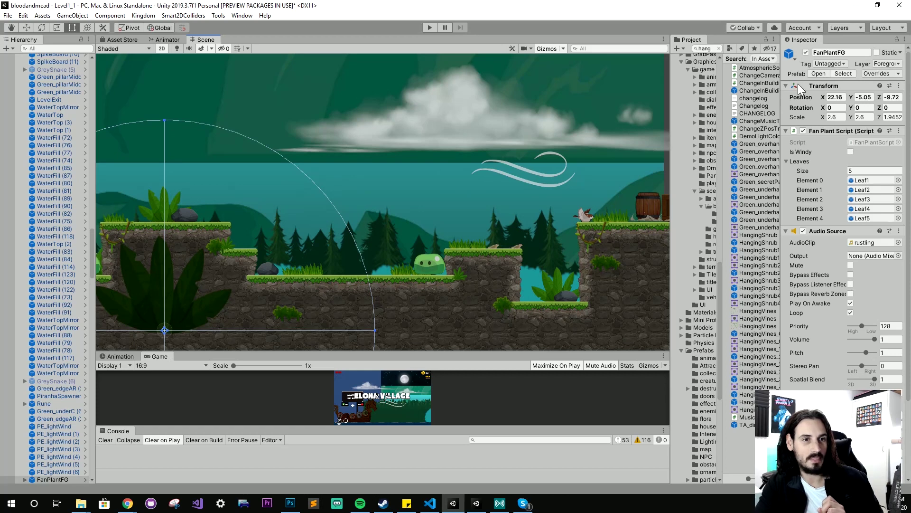
drag(777, 98, 724, 99)
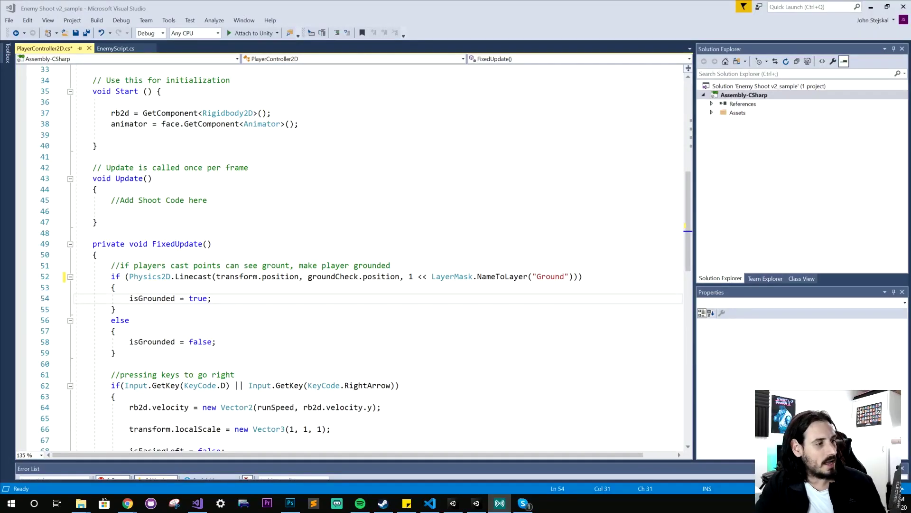
key(alt+Tab)
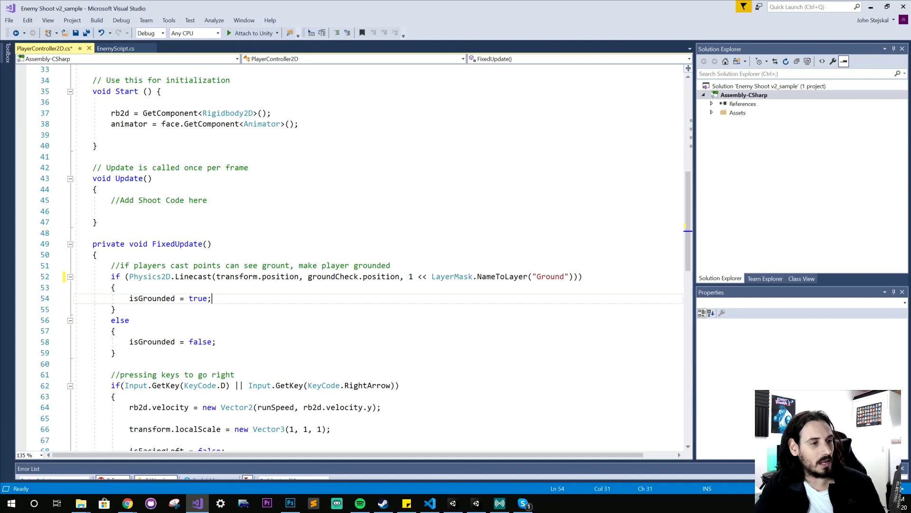
click(416, 276)
drag(427, 277, 582, 277)
click(212, 298)
click(556, 276)
double_click(551, 276)
click(212, 298)
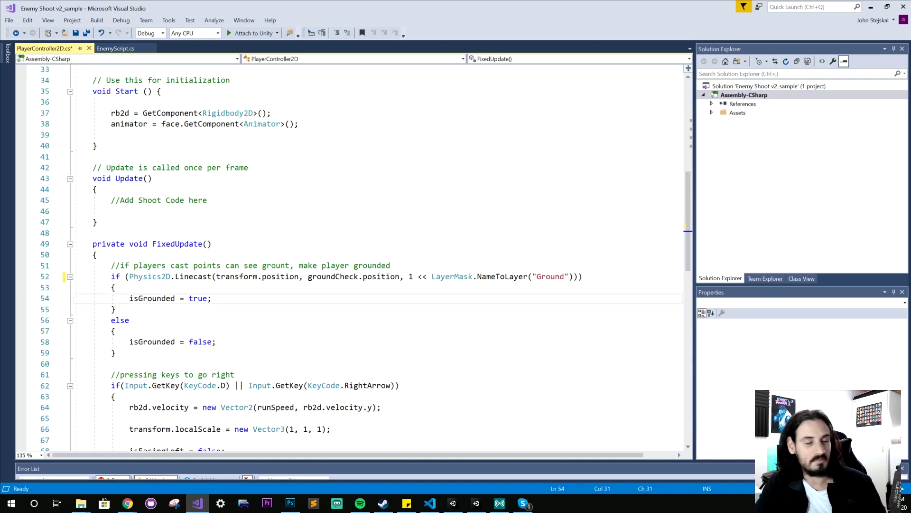
double_click(209, 276)
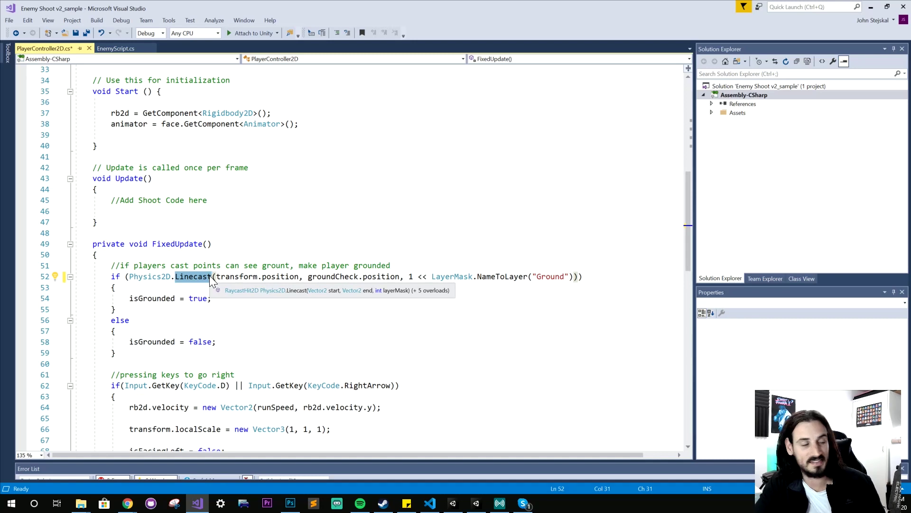
click(208, 298)
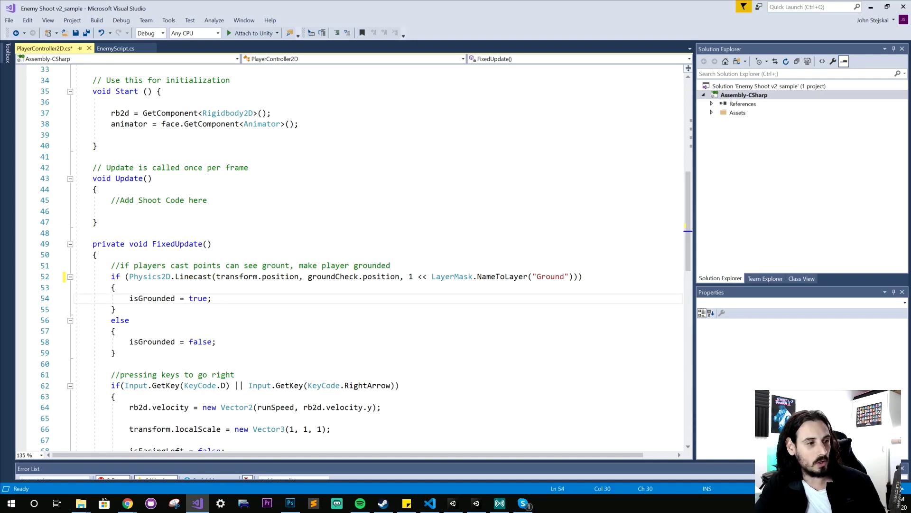
drag(431, 276, 570, 276)
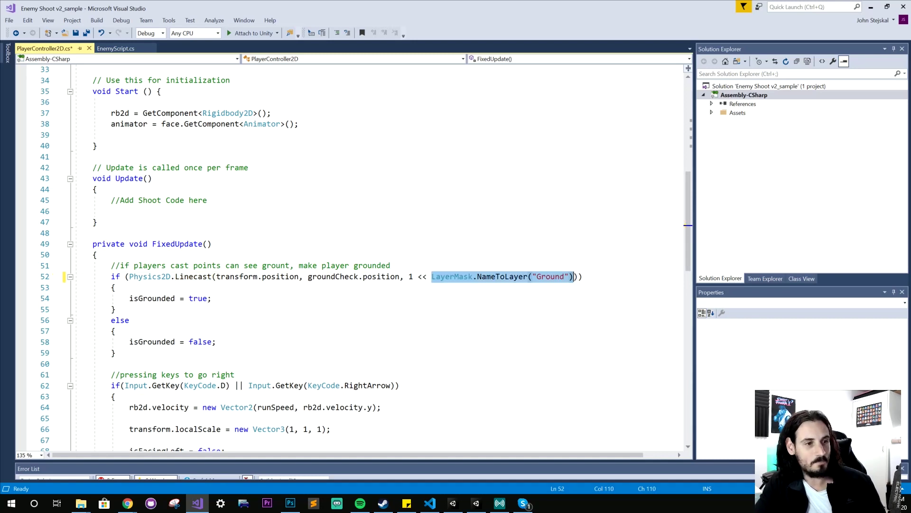